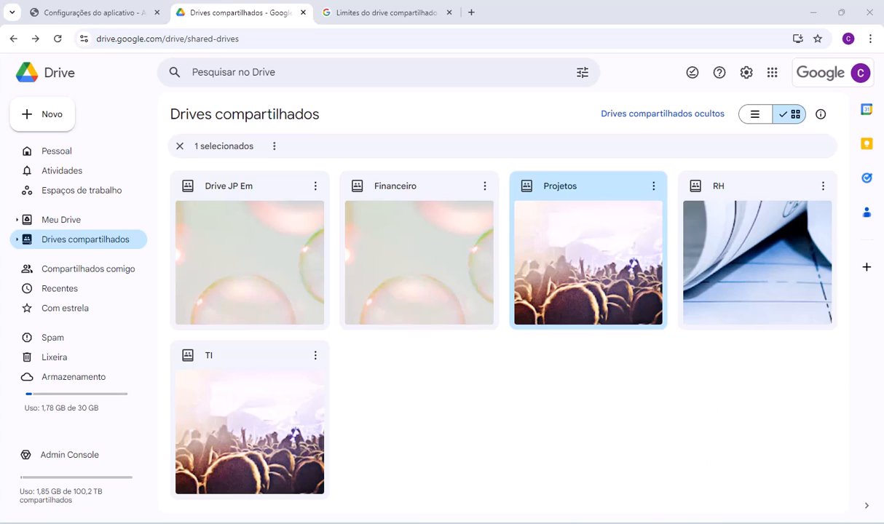
# - Examine who has access to the appsheet folder in Meu Drive through its sharing options
pyautogui.click(61, 220)
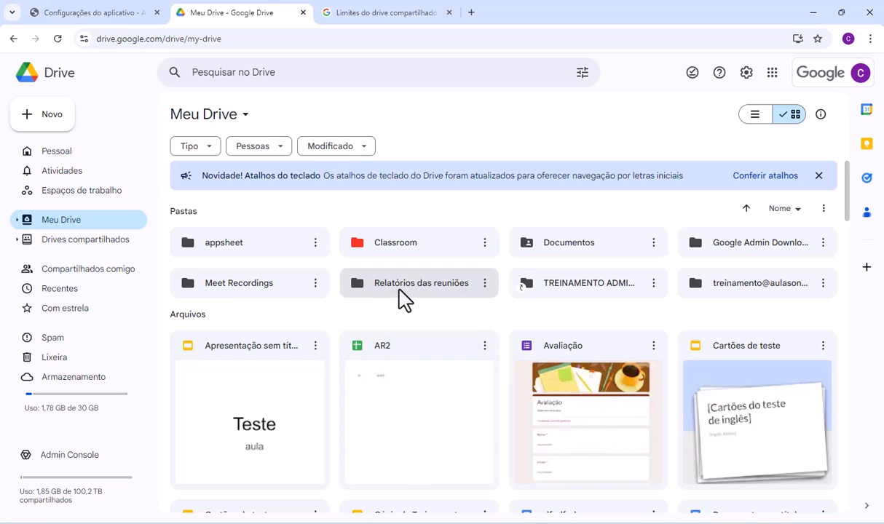
pyautogui.rightClick(291, 253)
pyautogui.click(316, 244)
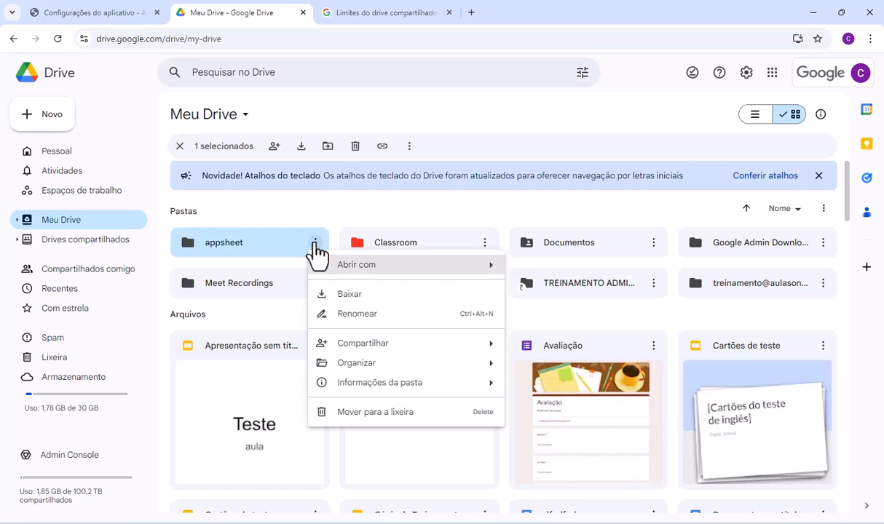
pyautogui.moveTo(372, 343)
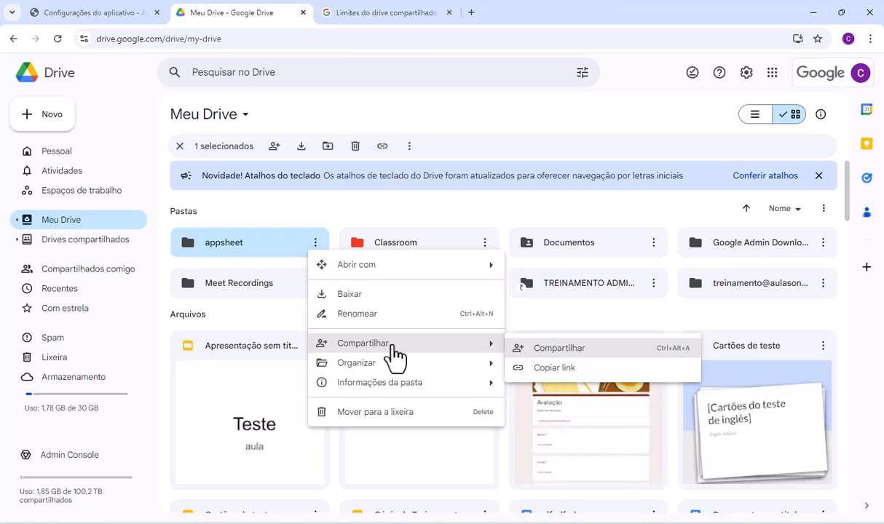
pyautogui.click(558, 350)
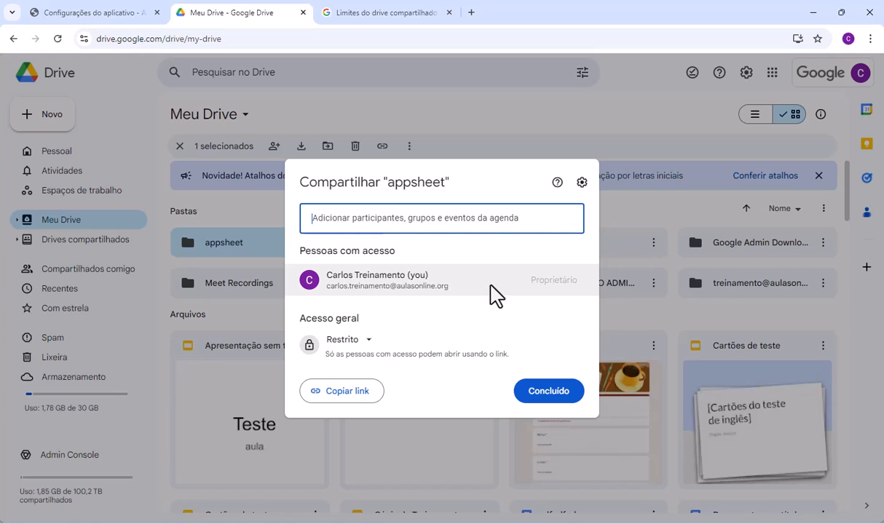
pyautogui.moveTo(490, 286)
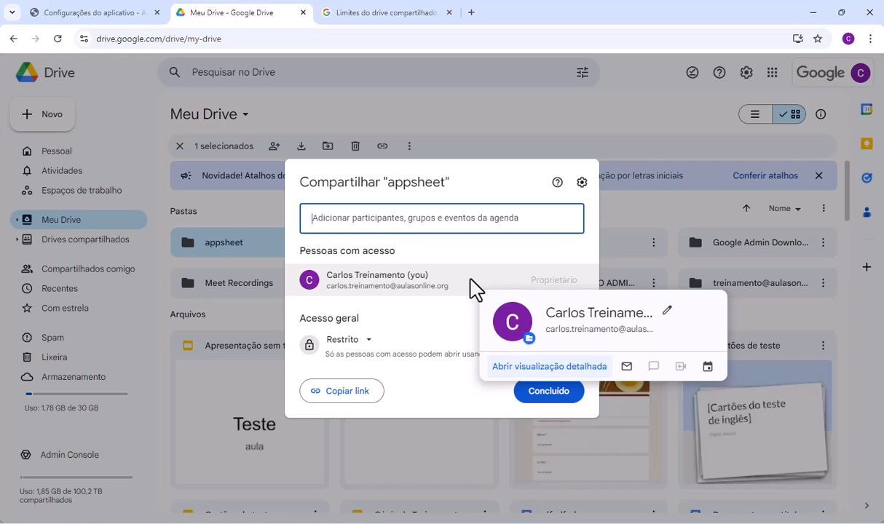
pyautogui.click(540, 150)
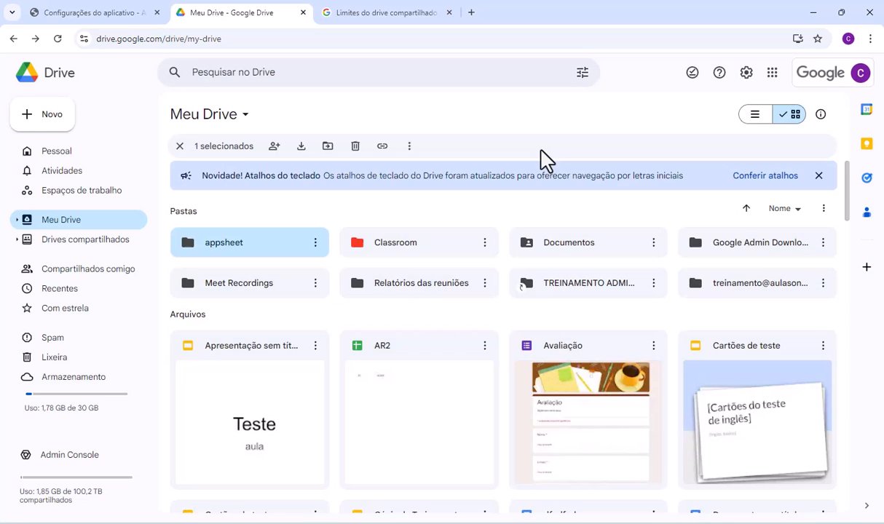
# - Create a new shared drive named "Empresa VX"
pyautogui.click(85, 239)
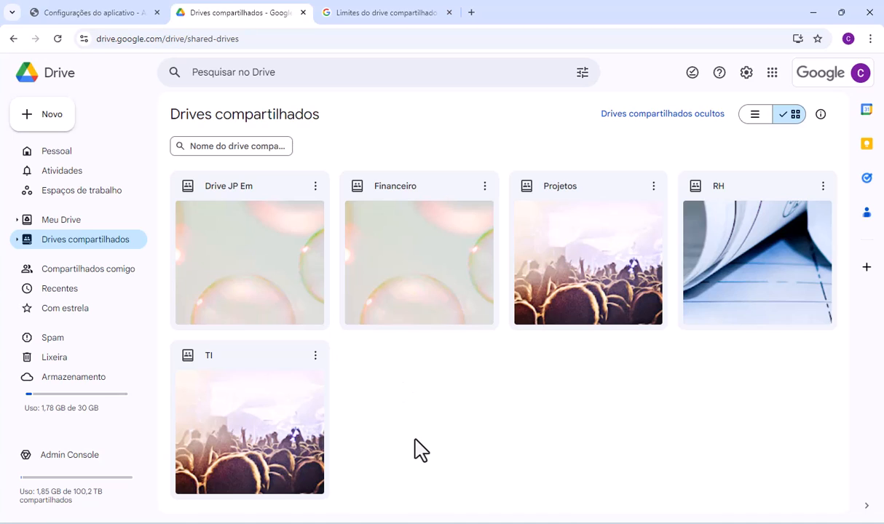
pyautogui.click(52, 122)
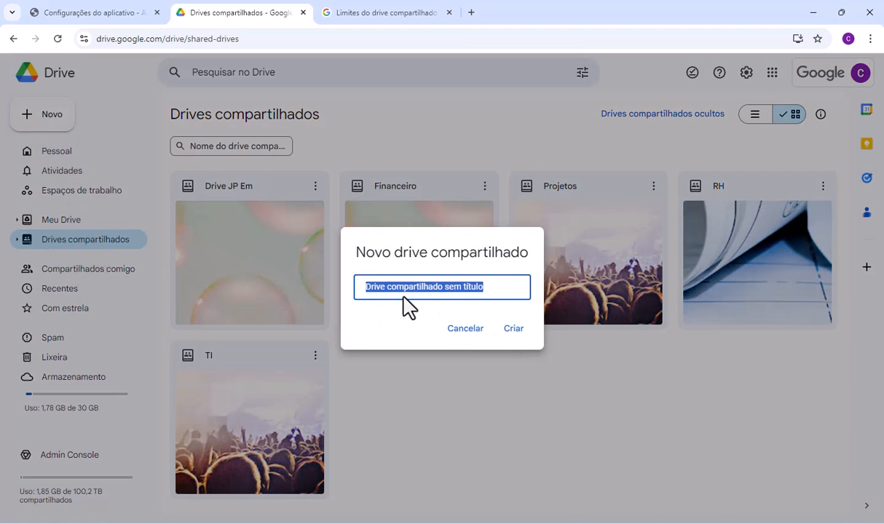
pyautogui.write('Empre')
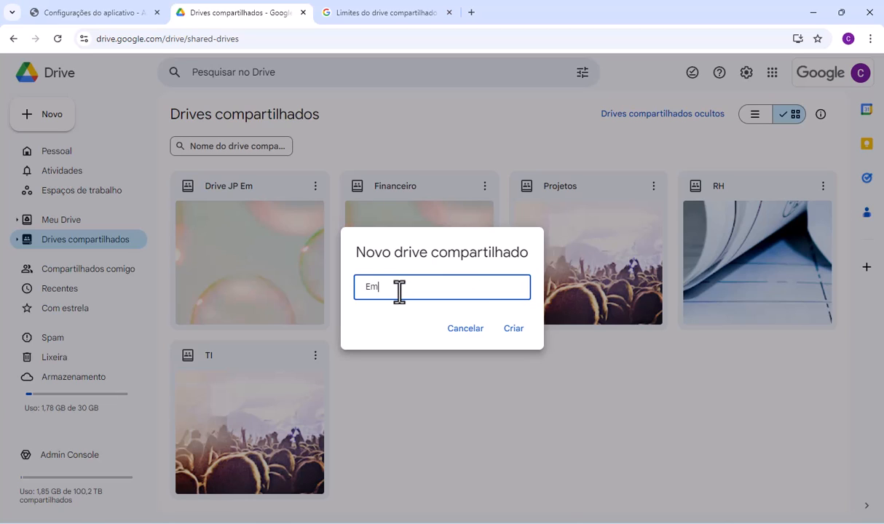
pyautogui.write('sa VX')
pyautogui.click(512, 329)
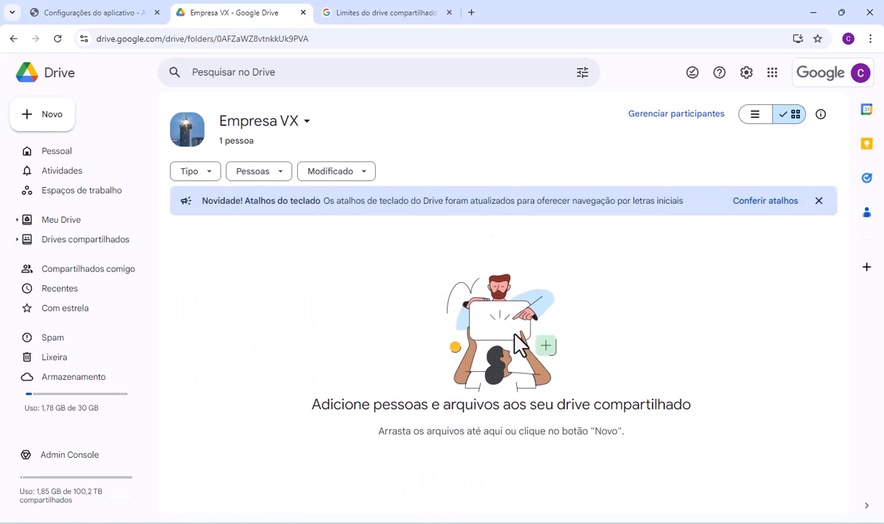
# - Check the participants and their roles in the Empresa VX shared drive
pyautogui.click(674, 124)
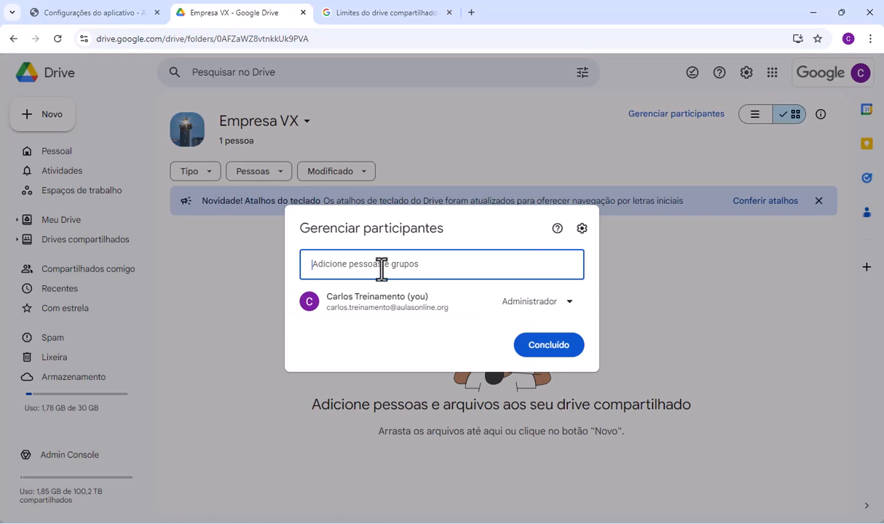
pyautogui.moveTo(459, 310)
pyautogui.click(673, 299)
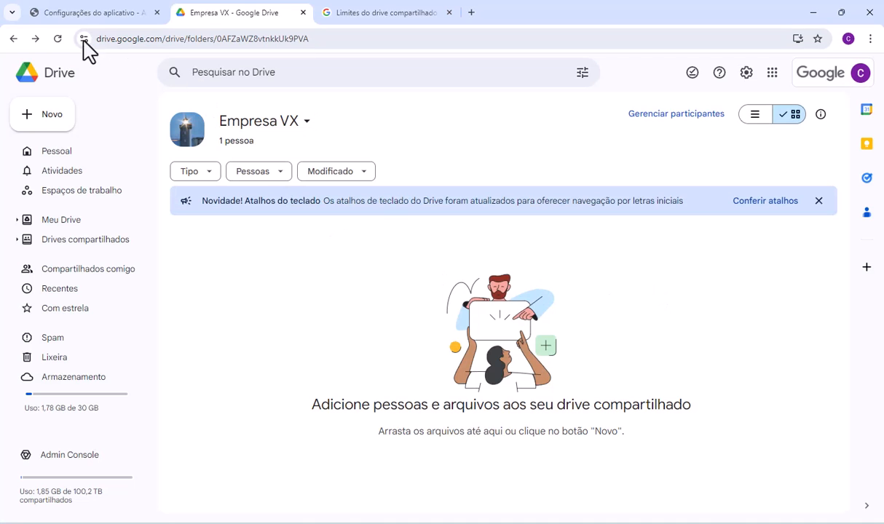
# - Review the access roles available for the student participant of the Projetos shared drive, leaving the role as it is
pyautogui.click(14, 39)
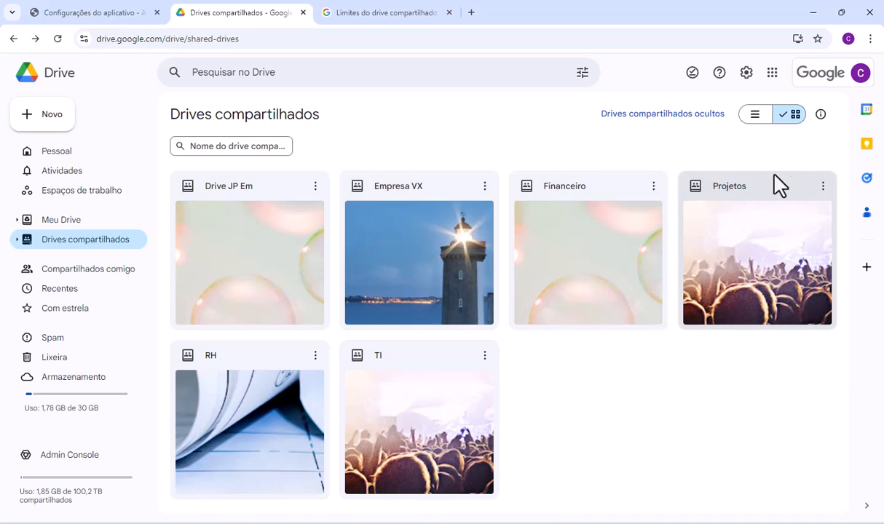
pyautogui.click(823, 188)
pyautogui.click(728, 210)
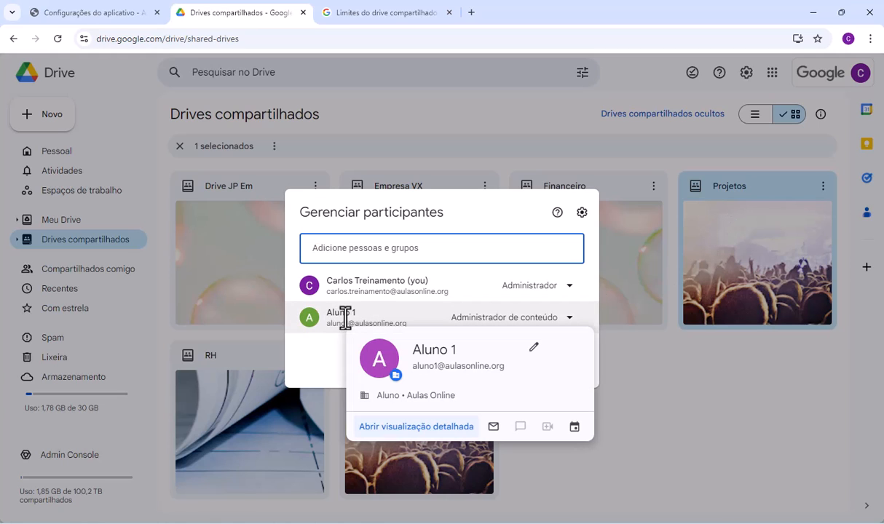
pyautogui.click(503, 325)
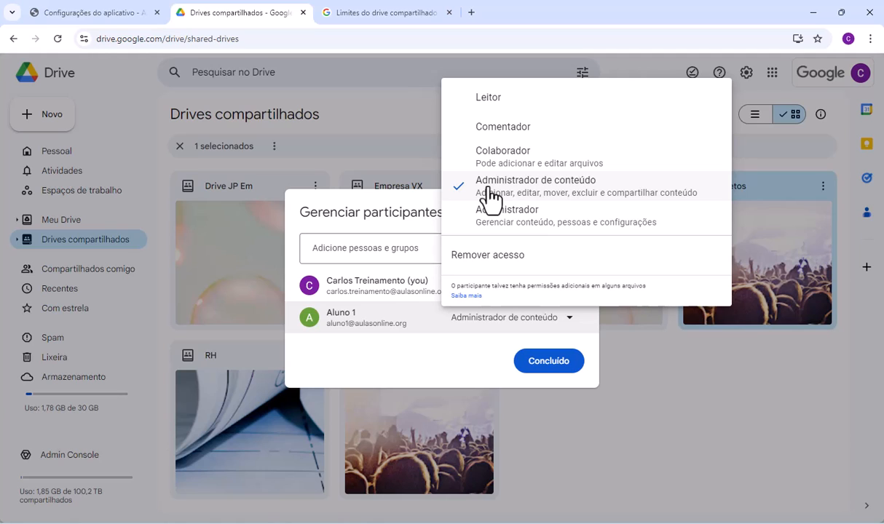
pyautogui.click(450, 358)
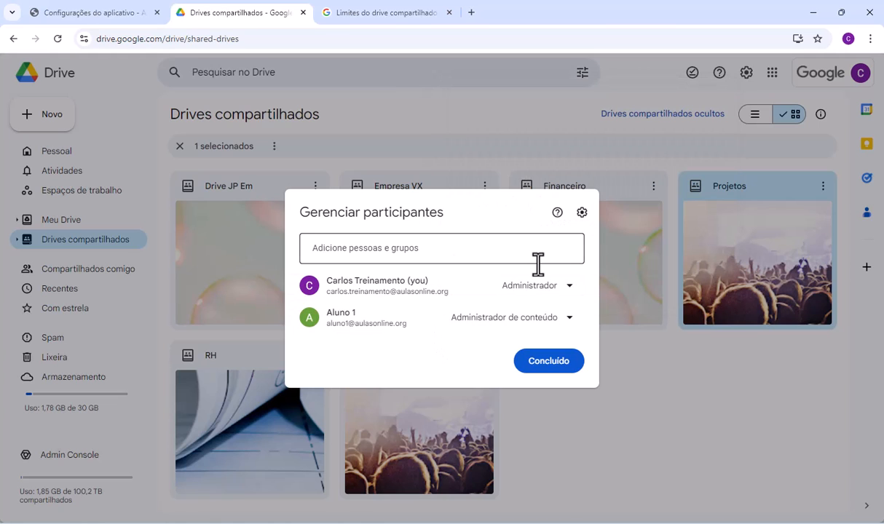
pyautogui.click(613, 310)
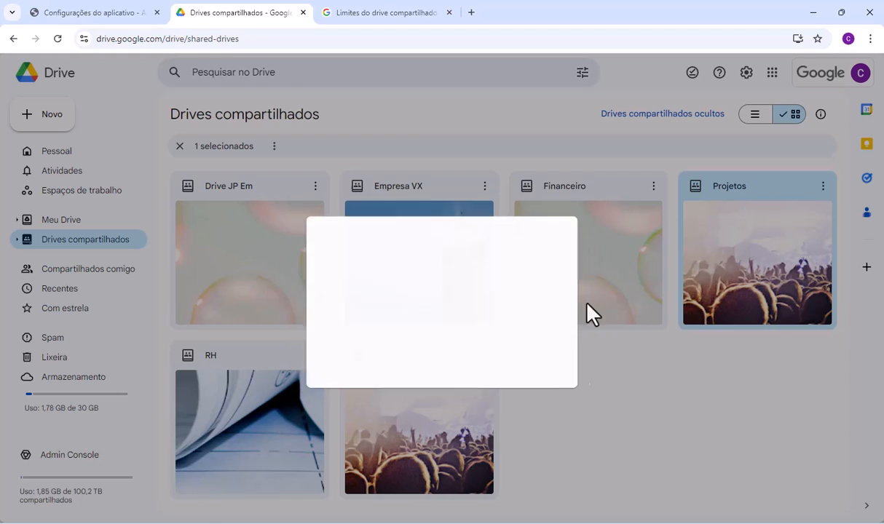
# - Inspect the sharing settings for editors on the appsheet folder in Meu Drive
pyautogui.click(63, 225)
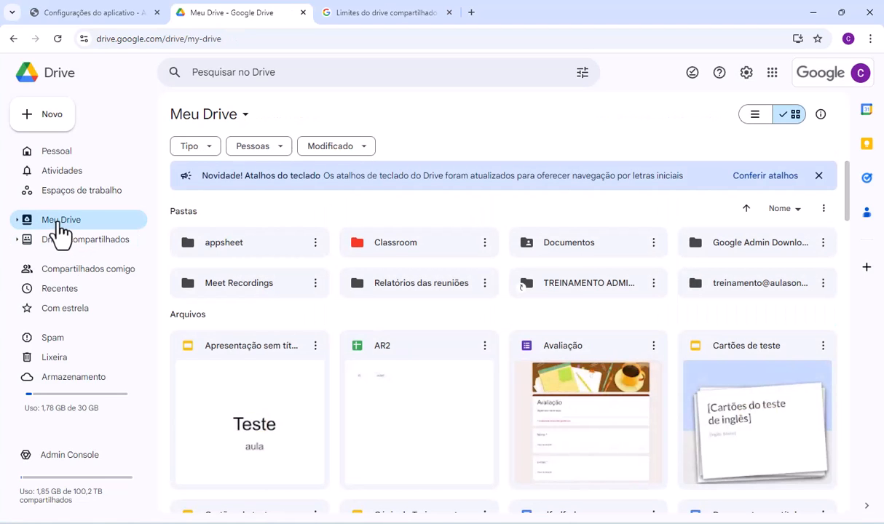
pyautogui.click(315, 244)
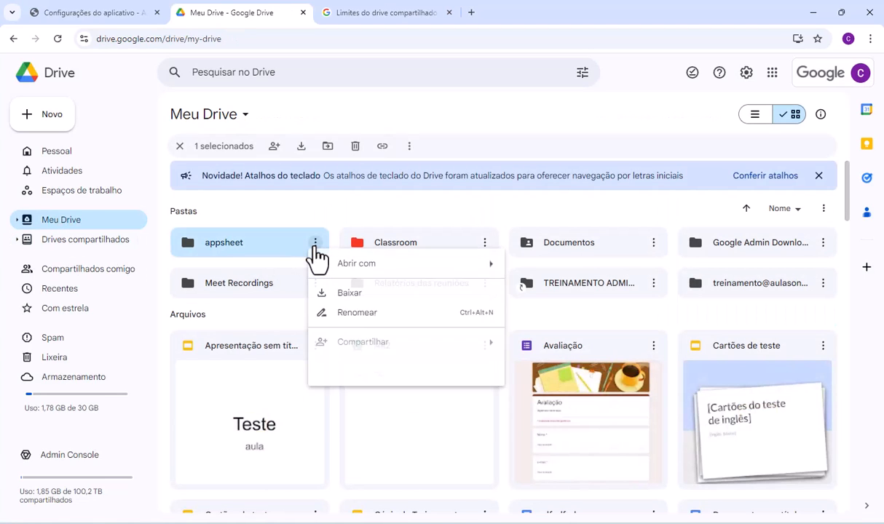
pyautogui.moveTo(373, 346)
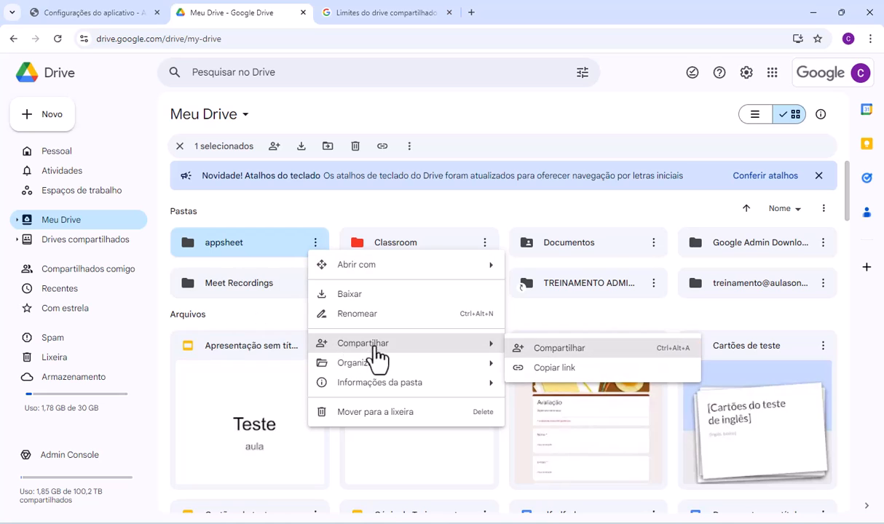
pyautogui.click(546, 350)
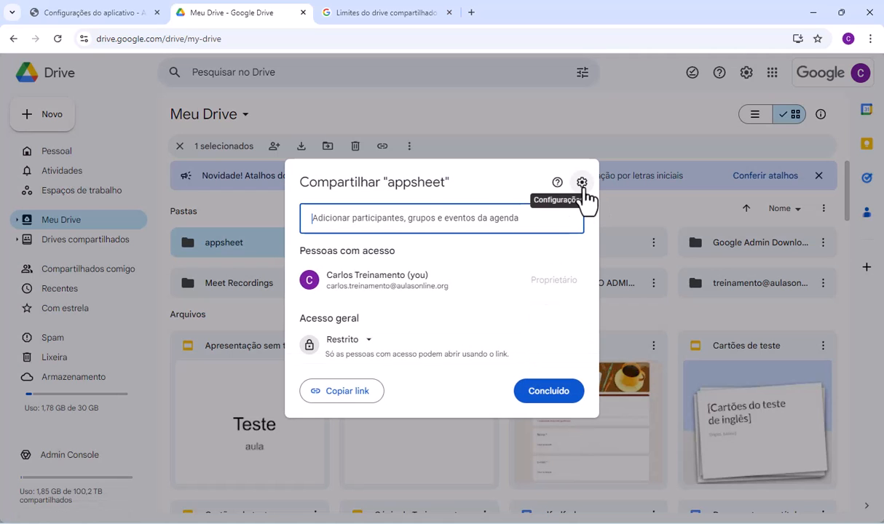
pyautogui.click(582, 183)
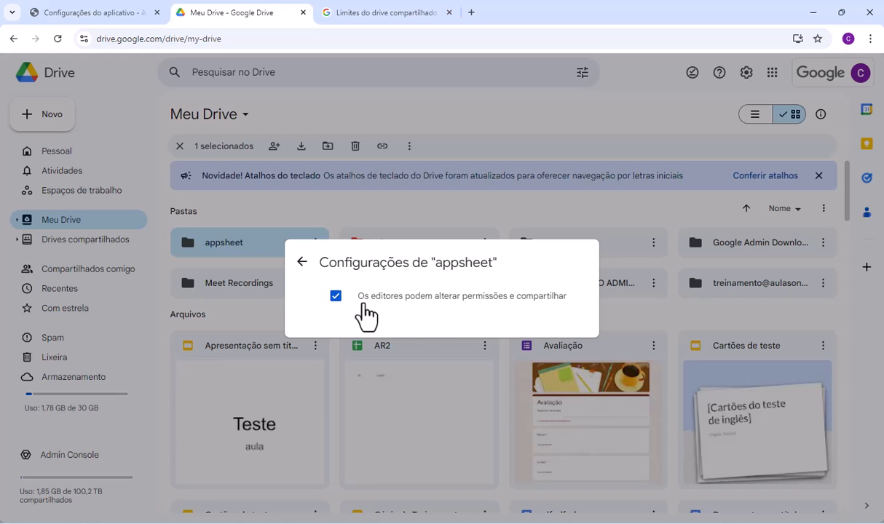
pyautogui.click(301, 264)
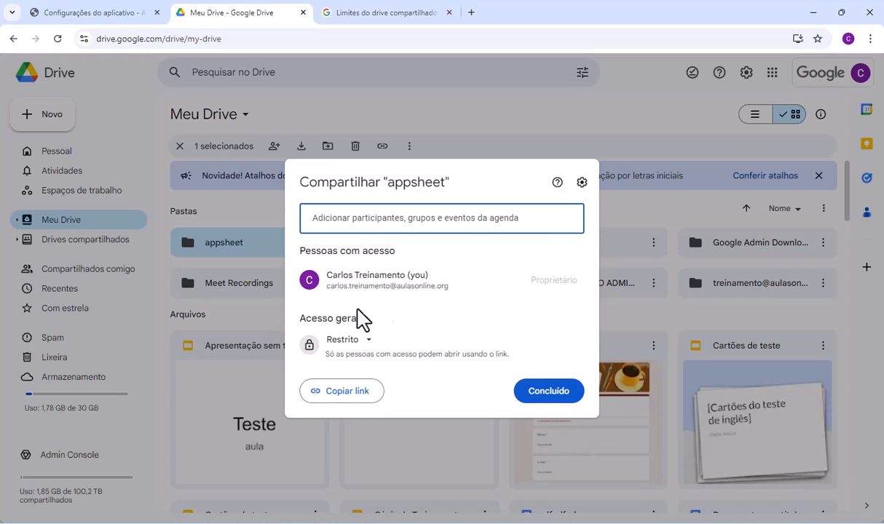
pyautogui.click(640, 211)
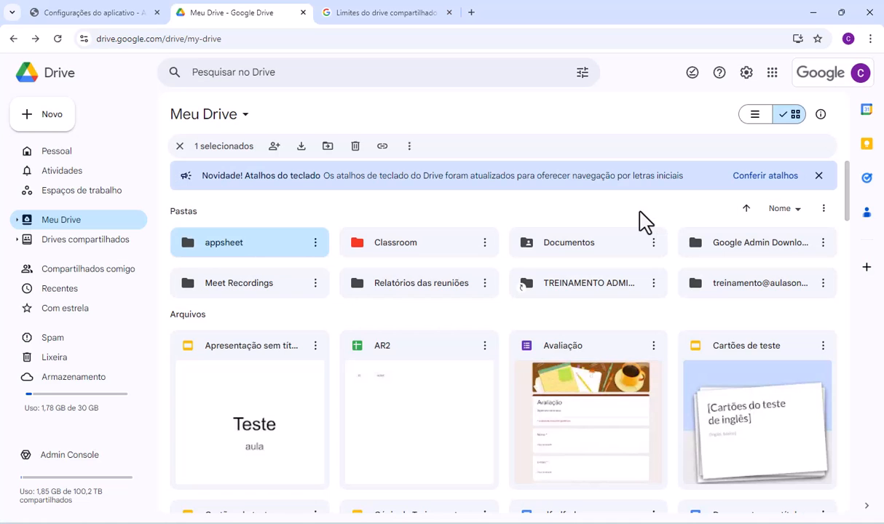
# - Inspect the sharing settings for editors, readers and commenters on the "Apresentação sem título" file
pyautogui.click(315, 346)
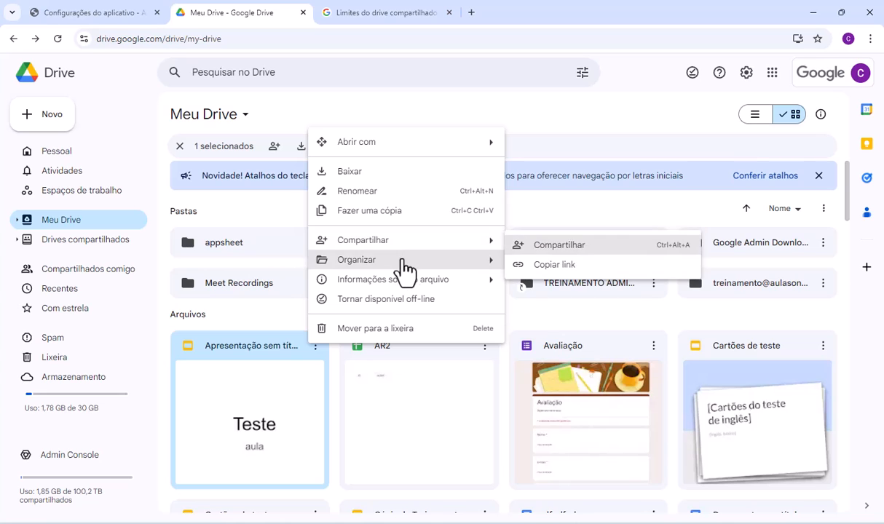
pyautogui.moveTo(406, 254)
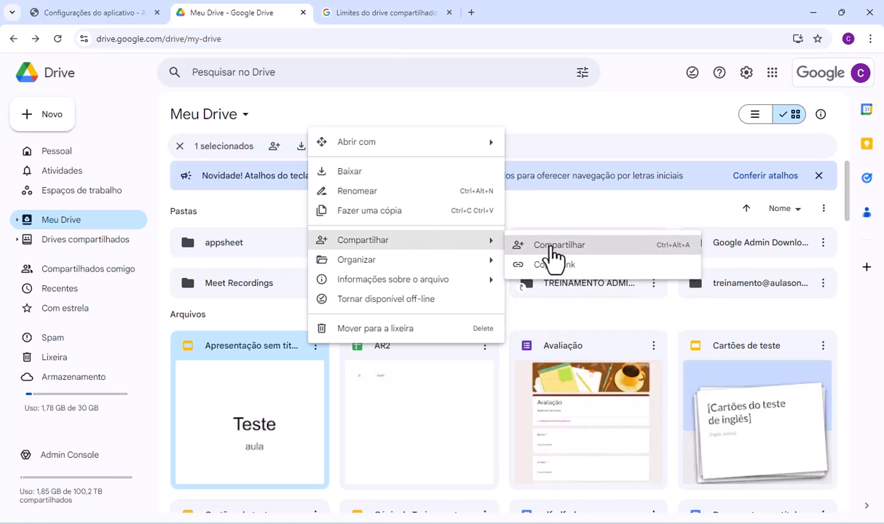
pyautogui.click(551, 248)
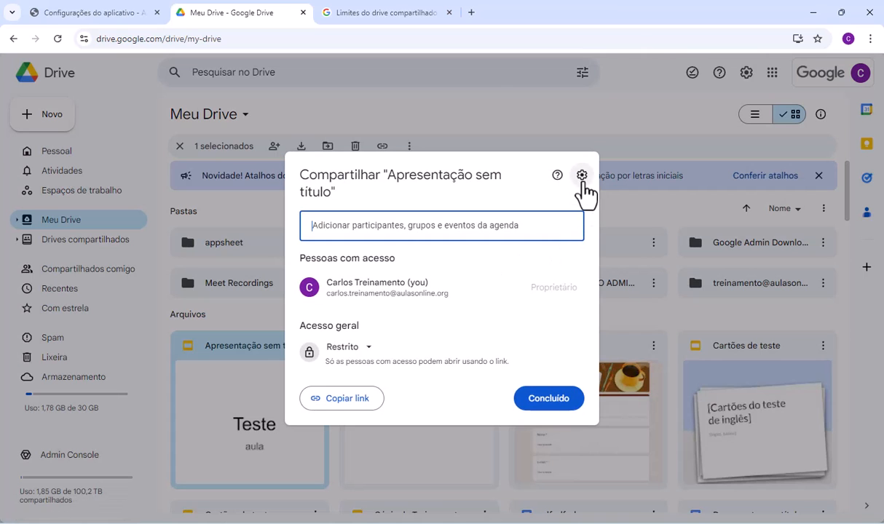
pyautogui.click(582, 175)
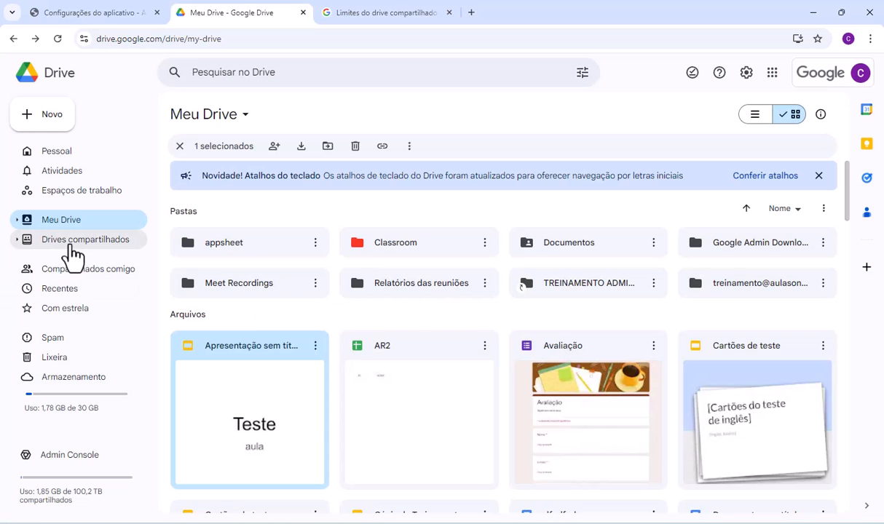
# - Open the shared drive settings of Projetos from its participant management to examine the access and role permissions
pyautogui.click(72, 247)
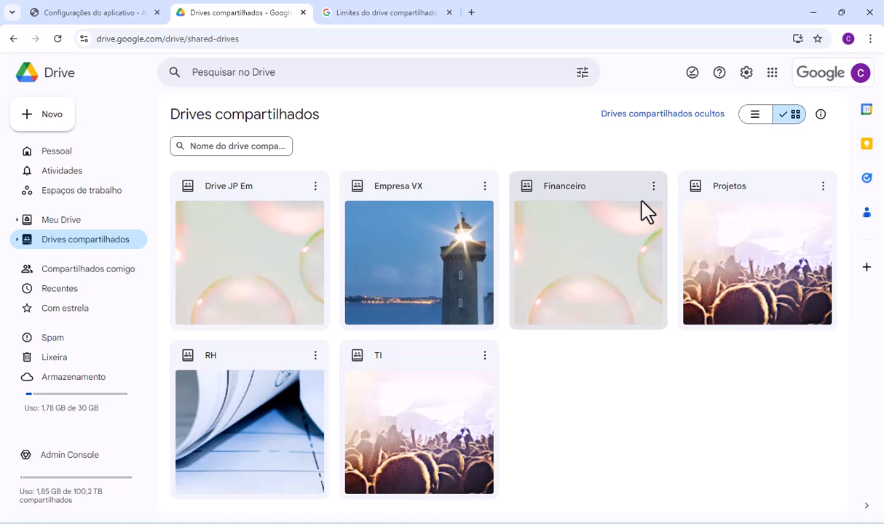
pyautogui.click(822, 188)
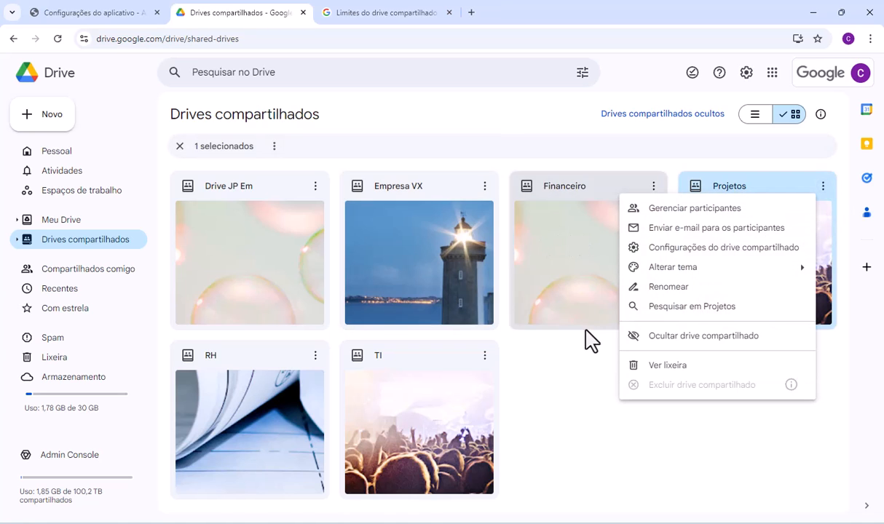
pyautogui.click(667, 215)
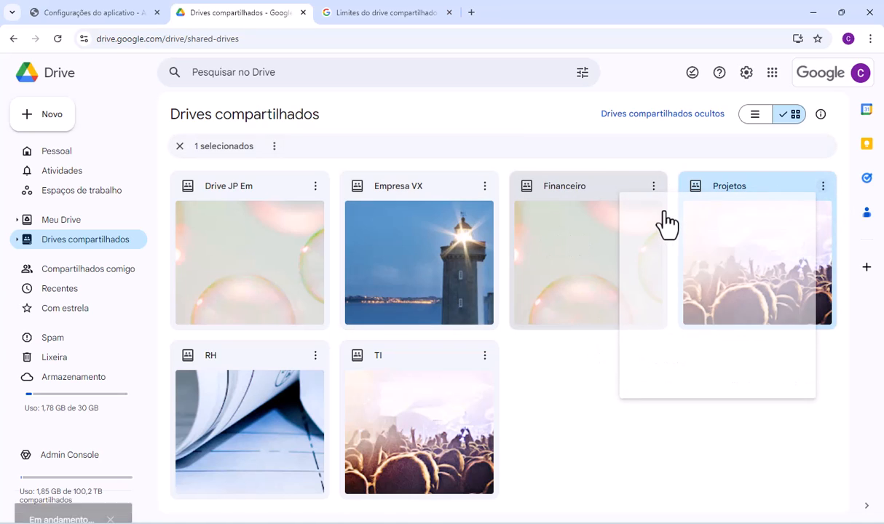
pyautogui.click(582, 214)
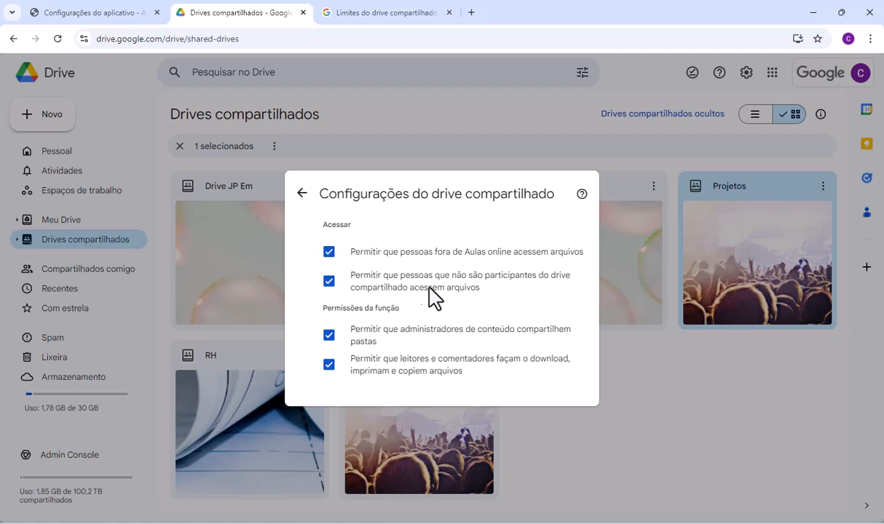
# - Disable and re-enable file access for non-participants and for people outside Aulas online, and return to the Projetos participants
pyautogui.click(329, 283)
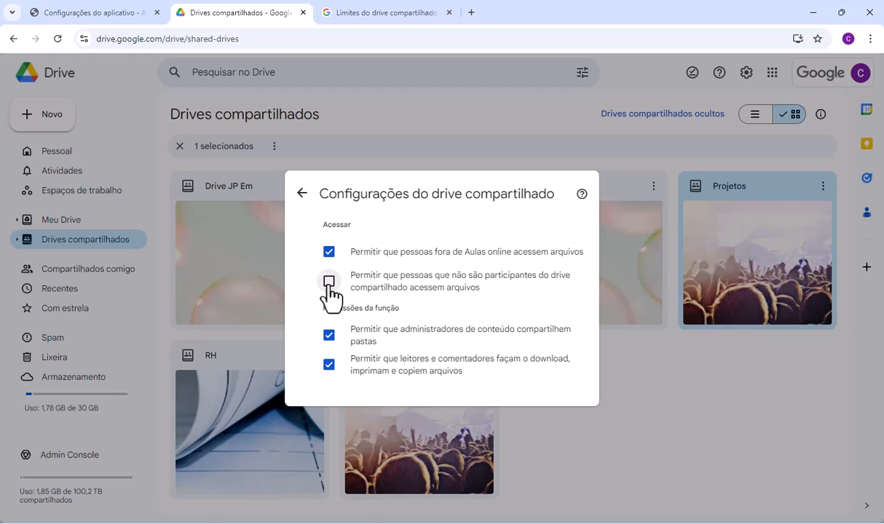
pyautogui.click(329, 252)
pyautogui.click(330, 282)
pyautogui.click(329, 256)
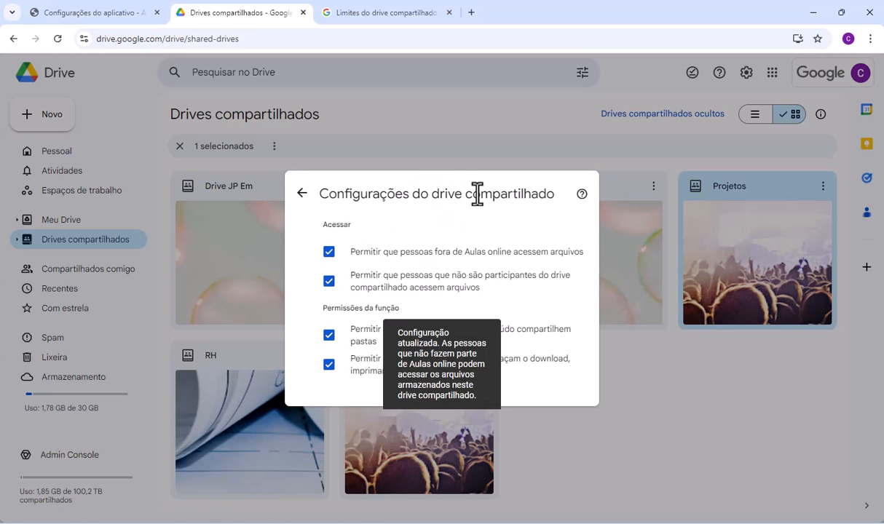
pyautogui.click(302, 194)
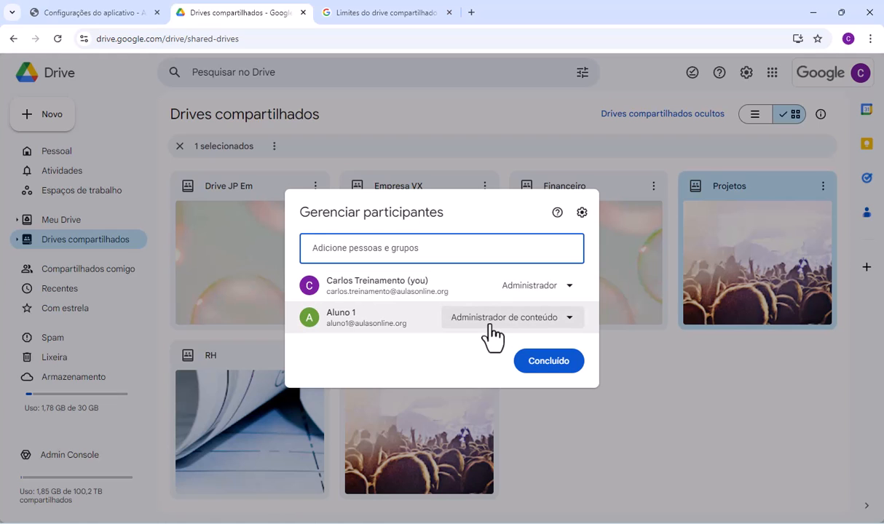
# - Review the second participant's role options and the shared drive settings of Projetos, and close the participant management
pyautogui.click(490, 332)
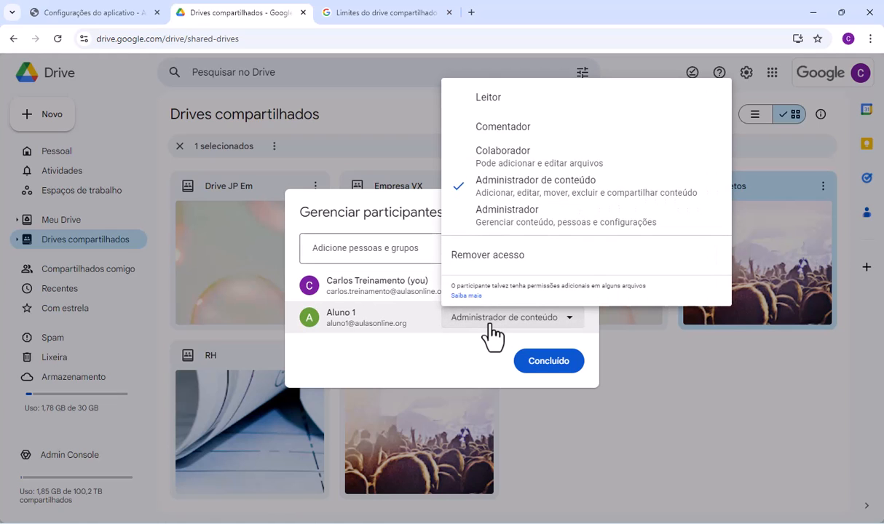
pyautogui.click(489, 352)
pyautogui.click(582, 213)
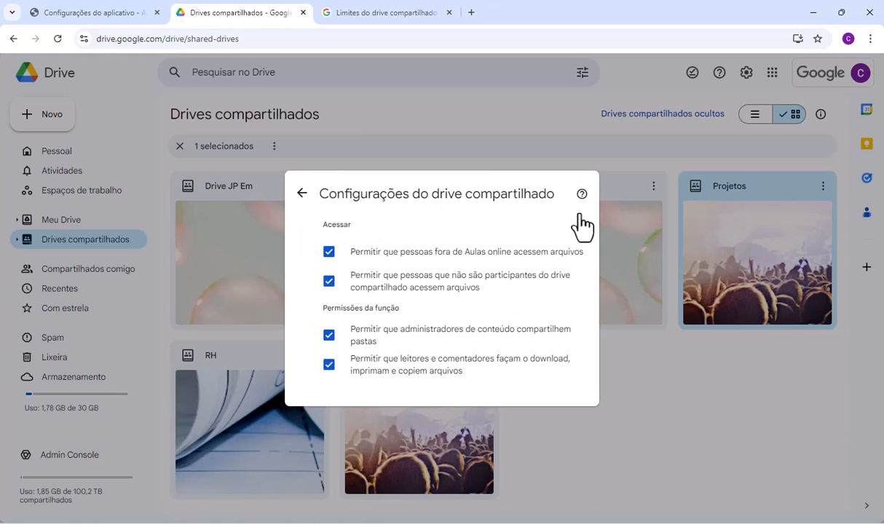
pyautogui.click(303, 194)
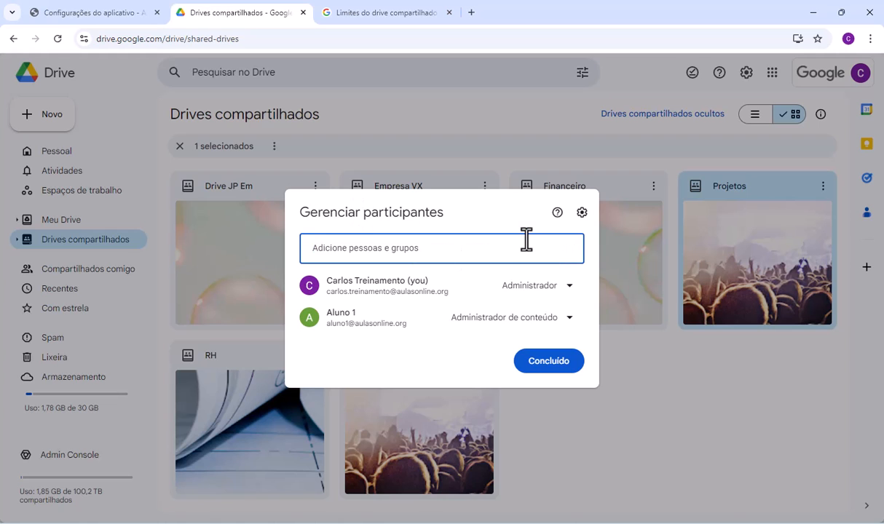
pyautogui.press('Escape')
# - Switch to the Google Workspace help page on shared drive limits and highlight the "Limite de itens" heading
pyautogui.click(355, 16)
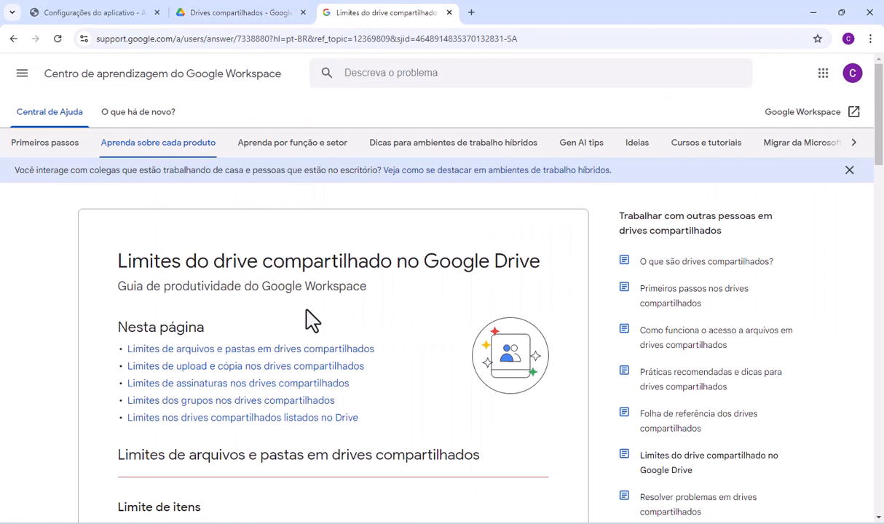
pyautogui.scroll(-2, 306, 321)
pyautogui.scroll(-1, 306, 321)
pyautogui.moveTo(113, 256); pyautogui.dragTo(211, 268)
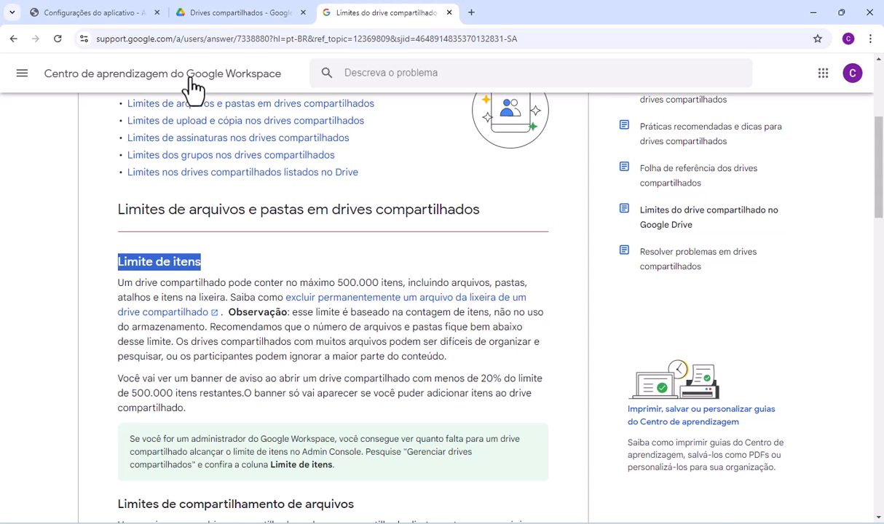
# - Select Projetos in the Google Drive shared drives list, and highlight "500.000 itens" in the help page's item limit section
pyautogui.click(219, 13)
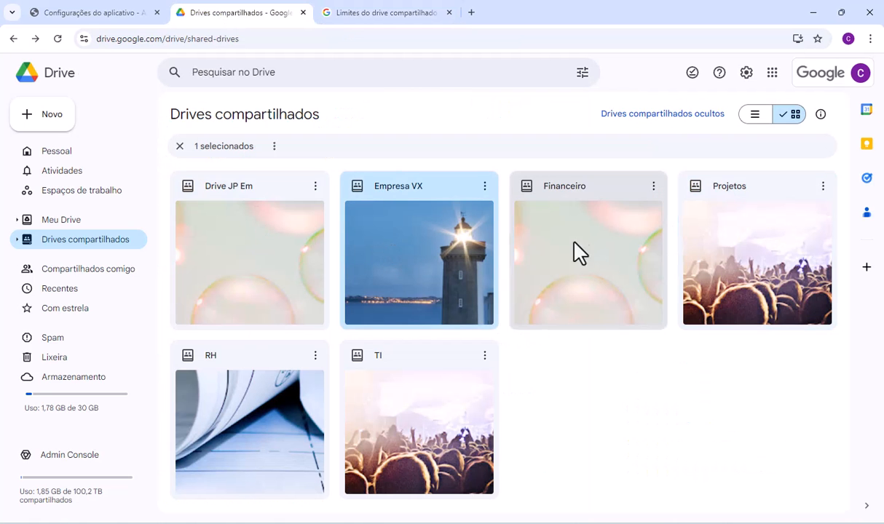
pyautogui.click(720, 262)
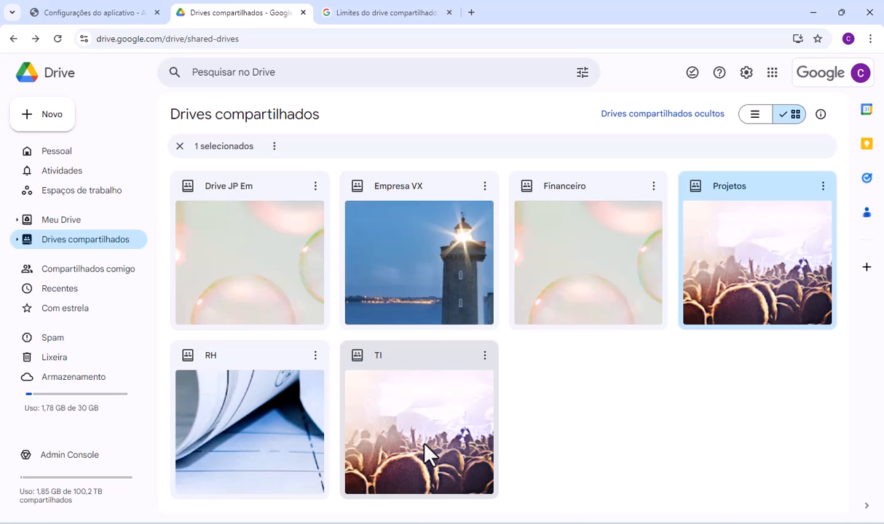
pyautogui.click(402, 12)
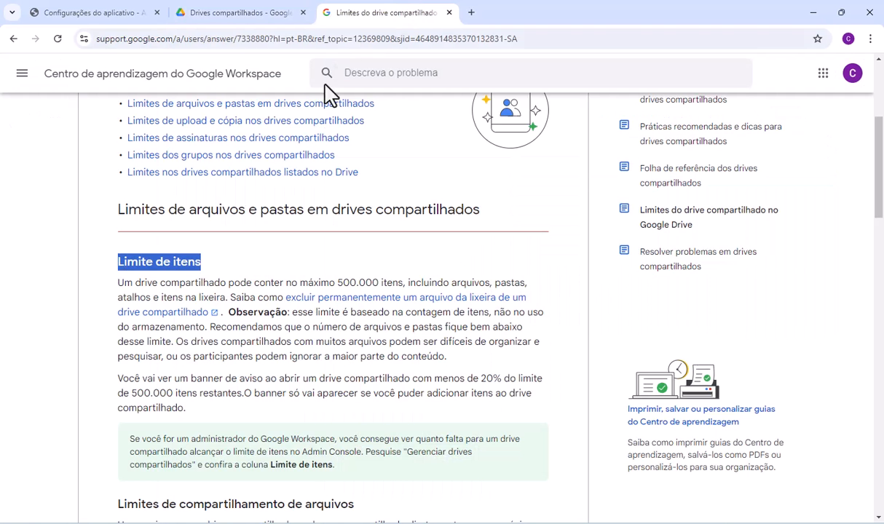
pyautogui.moveTo(337, 283); pyautogui.dragTo(400, 281)
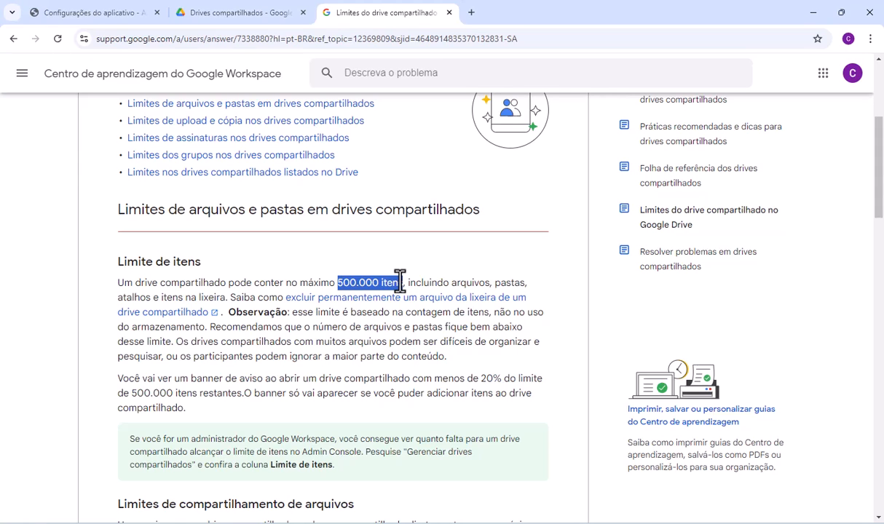
pyautogui.moveTo(400, 282); pyautogui.dragTo(404, 284)
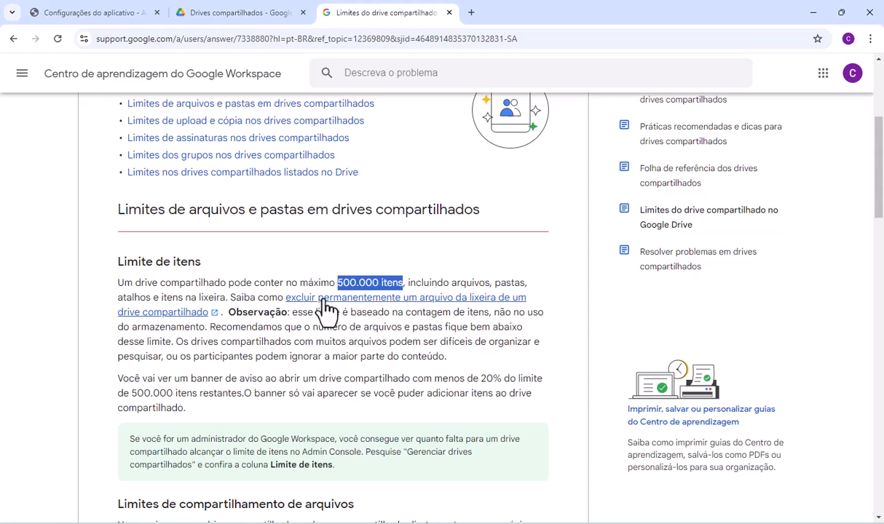
# - Highlight the number 100 under "Aninhar e mover pastas" and return to the shared drives list in Google Drive
pyautogui.scroll(-3, 336, 342)
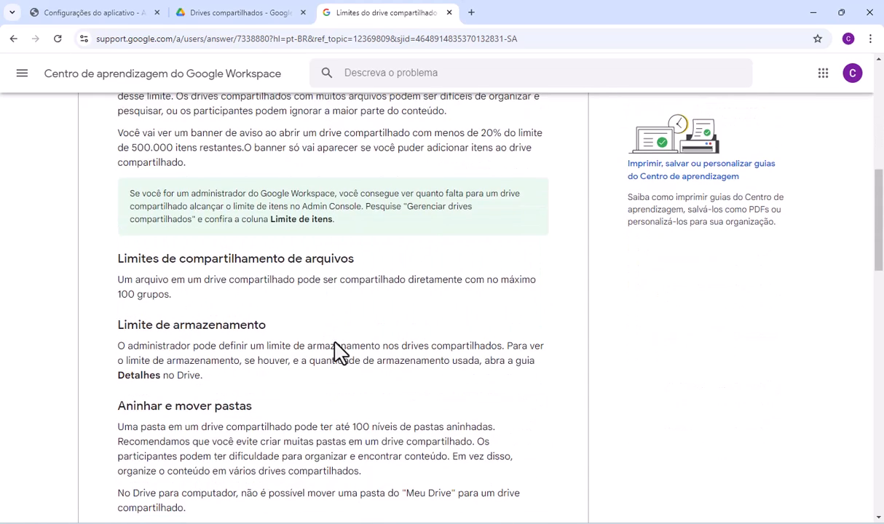
pyautogui.scroll(-2, 336, 346)
pyautogui.doubleClick(360, 307)
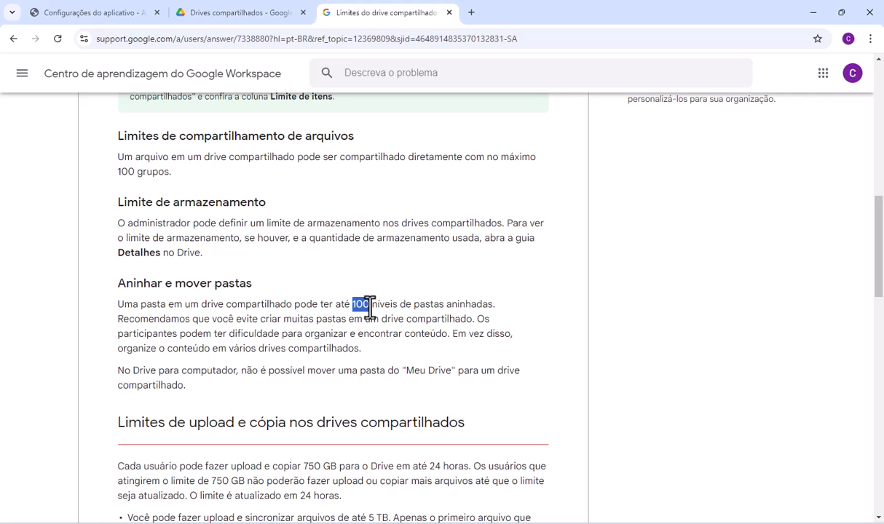
pyautogui.click(269, 12)
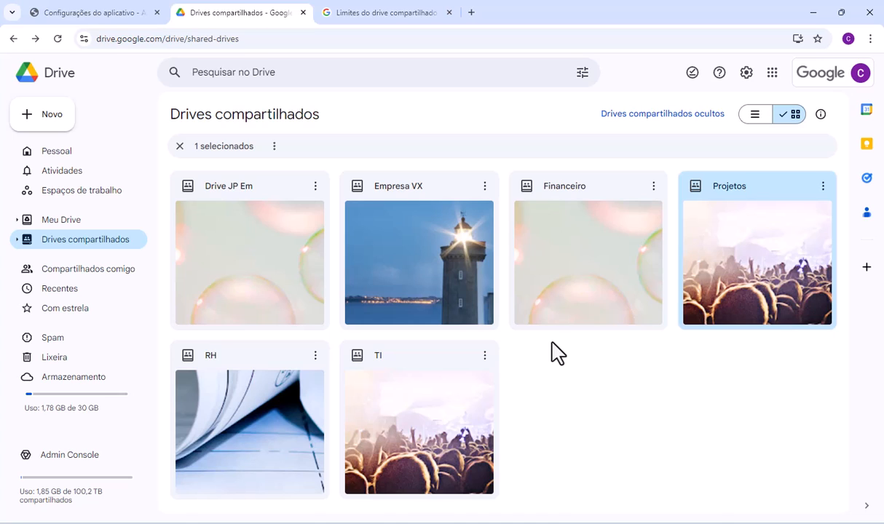
# - Go back to the help page and highlight both the "500.000 itens" limit and the "100 níveis" nested folder limit
pyautogui.click(430, 12)
pyautogui.scroll(4, 402, 263)
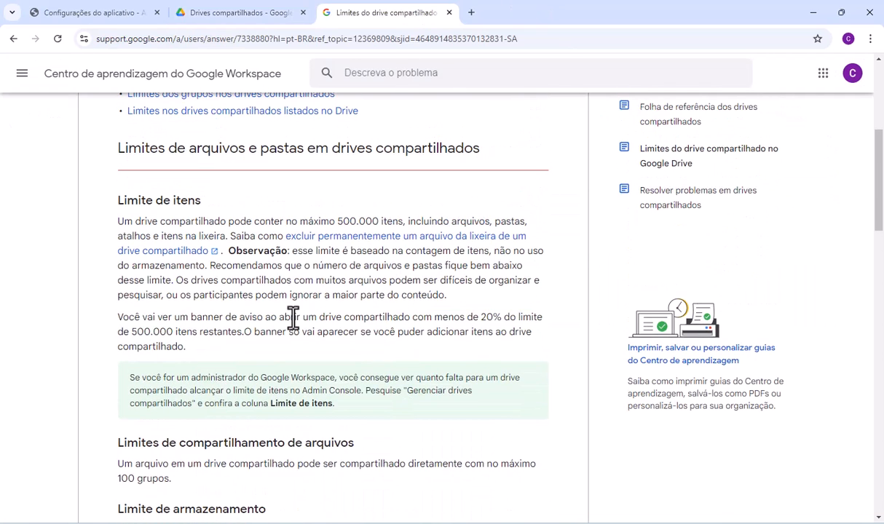
pyautogui.moveTo(337, 222); pyautogui.dragTo(403, 223)
pyautogui.scroll(-1, 386, 323)
pyautogui.scroll(-2, 385, 323)
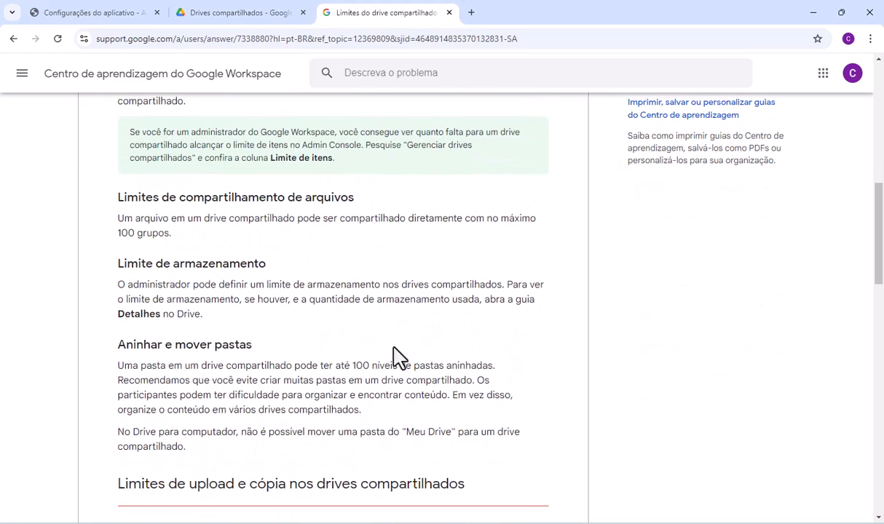
pyautogui.moveTo(351, 365); pyautogui.dragTo(404, 366)
# - Highlight the 750 GB upload, 5 TB file size and 750 GB copy limits in the upload and copy section
pyautogui.scroll(-3, 401, 365)
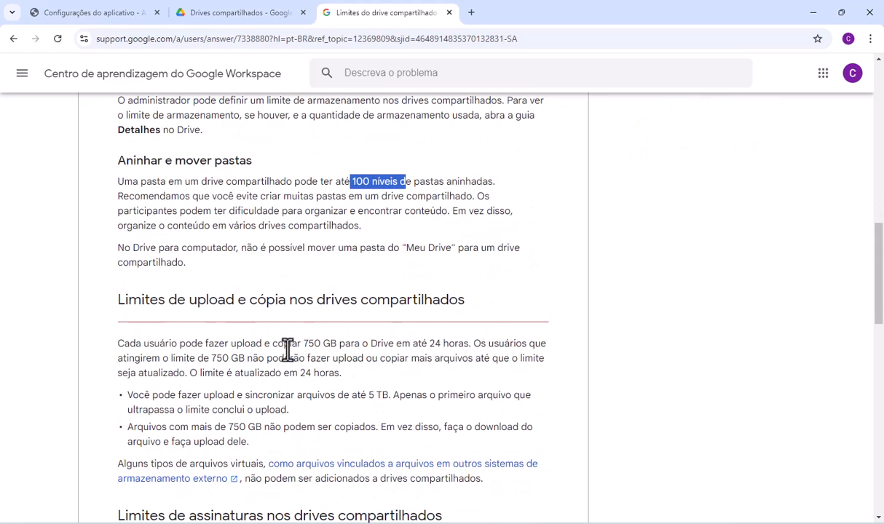
pyautogui.moveTo(303, 343); pyautogui.dragTo(334, 346)
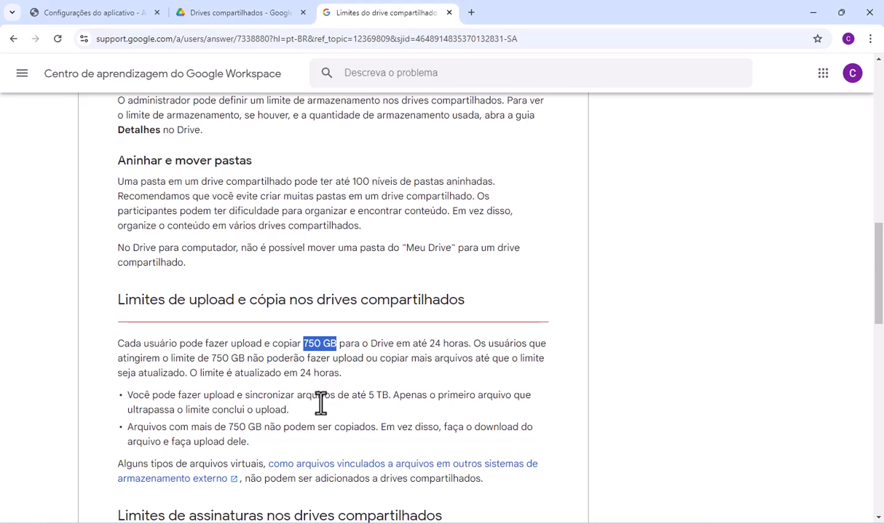
pyautogui.scroll(-1, 327, 415)
pyautogui.moveTo(367, 335); pyautogui.dragTo(386, 335)
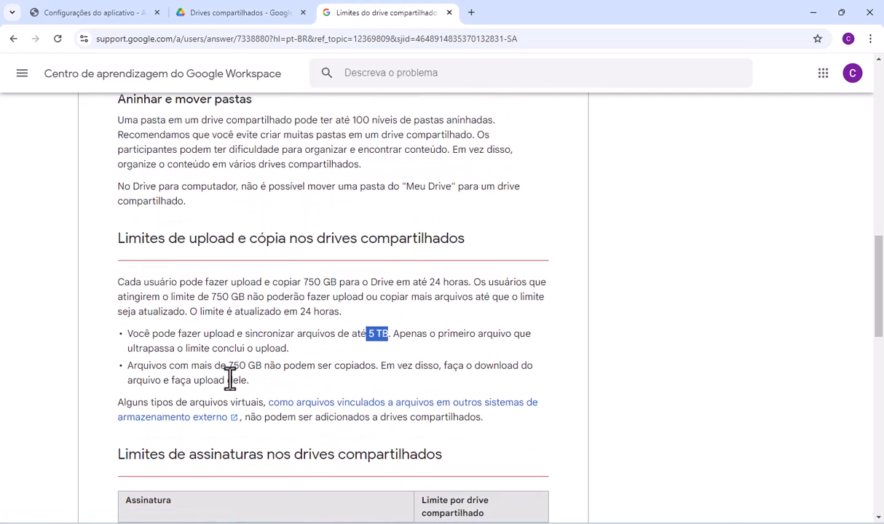
pyautogui.moveTo(228, 368); pyautogui.dragTo(262, 365)
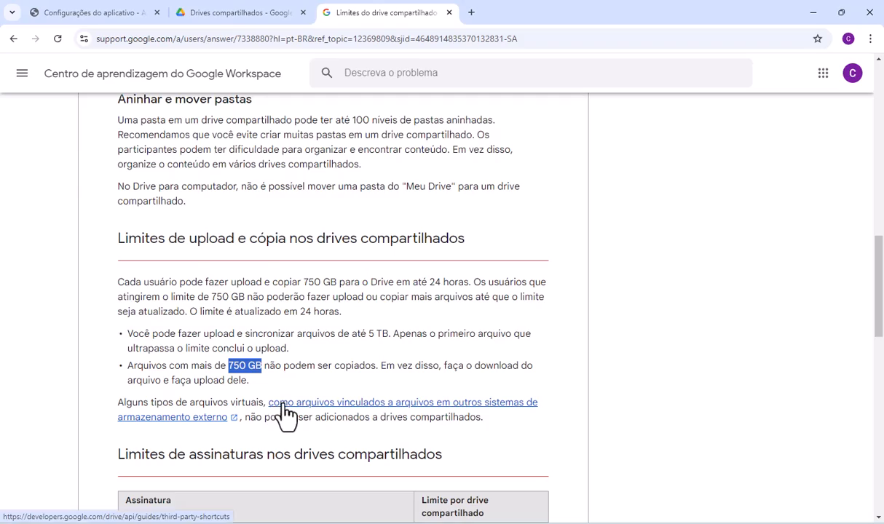
# - Examine the shared drive membership limits table on the help page and return to the shared drives list in Google Drive
pyautogui.scroll(-2, 282, 416)
pyautogui.scroll(-2, 287, 415)
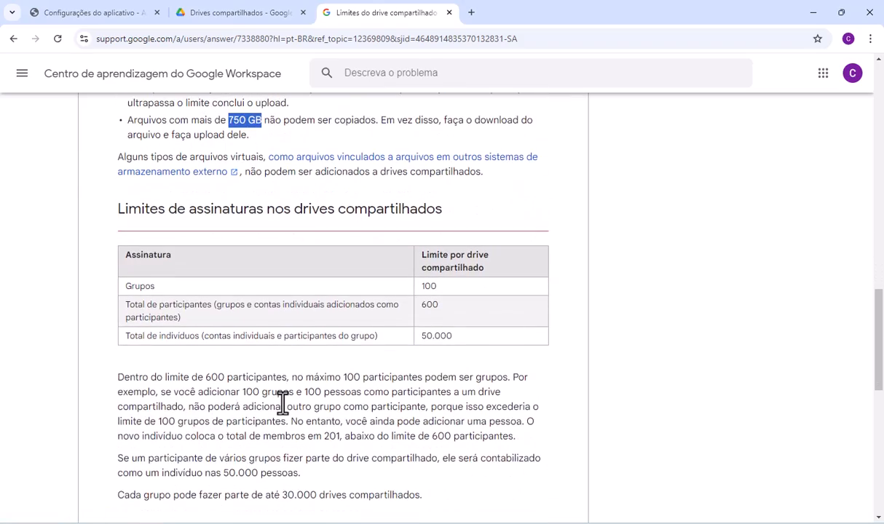
pyautogui.scroll(1, 283, 403)
pyautogui.scroll(10, 286, 411)
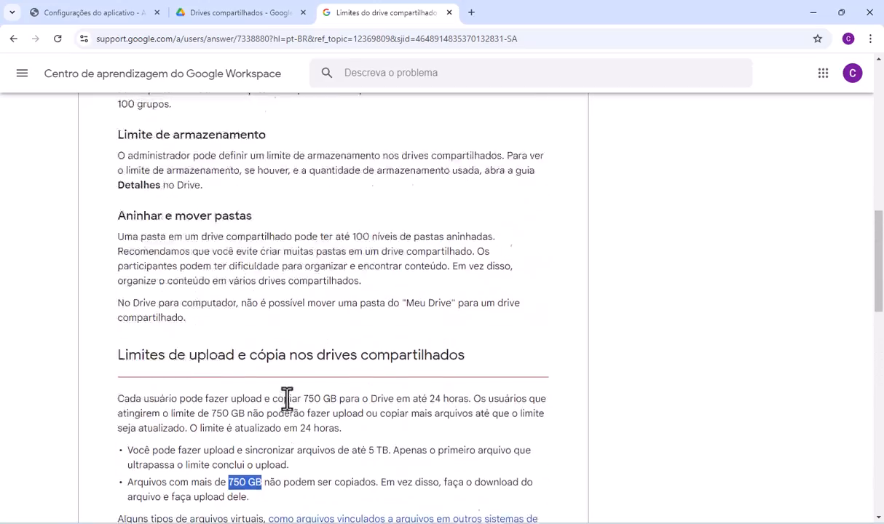
pyautogui.click(230, 14)
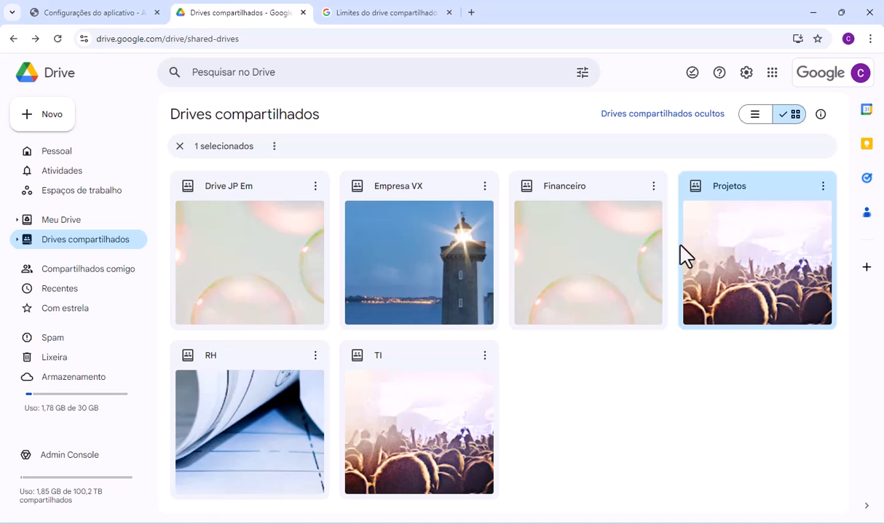
# - Inspect the options for adding content inside the Financeiro shared drive, return to the list and open the RH shared drive
pyautogui.doubleClick(551, 270)
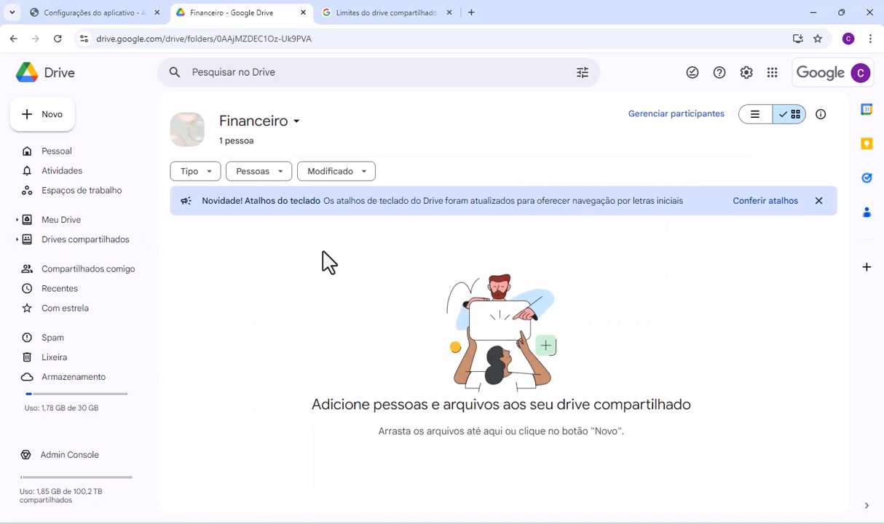
pyautogui.rightClick(284, 259)
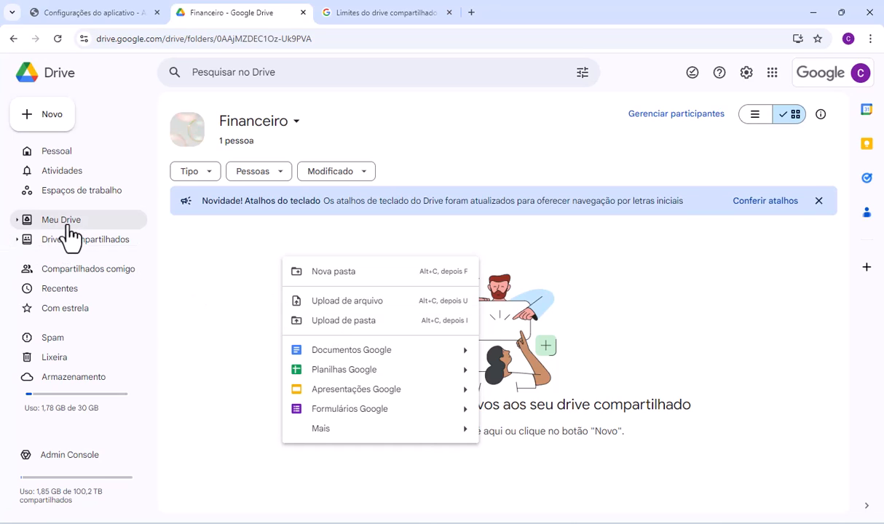
pyautogui.click(212, 253)
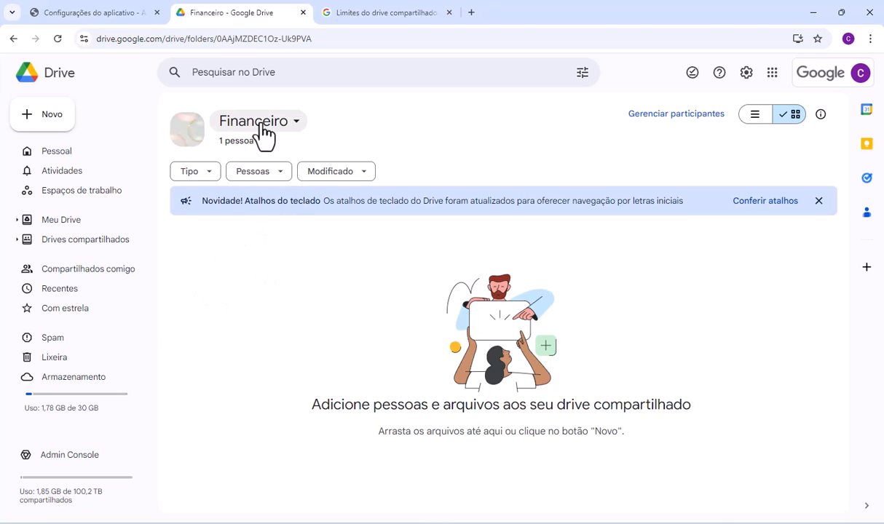
pyautogui.click(14, 38)
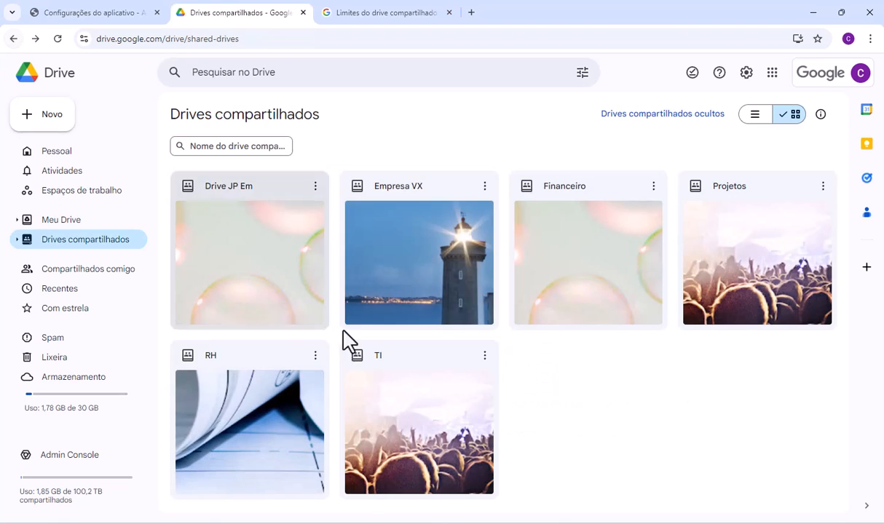
pyautogui.doubleClick(261, 383)
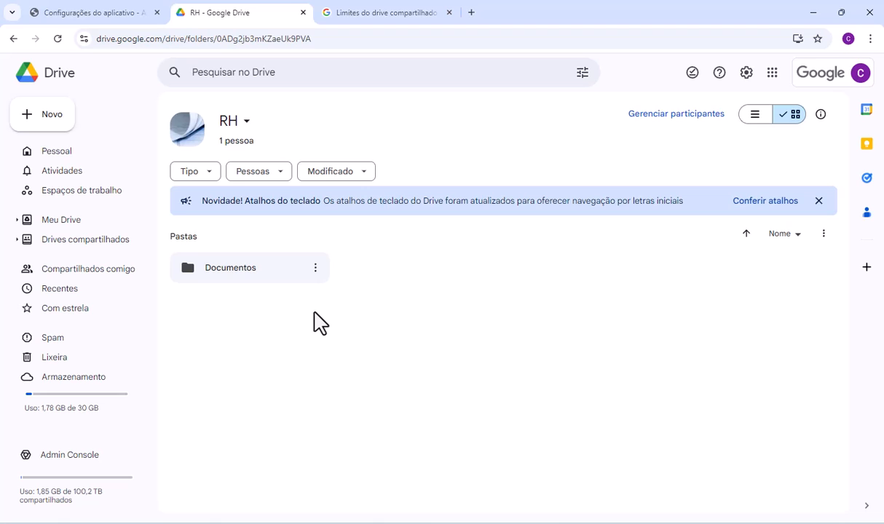
# - Switch to the Admin console and review the participant role options of the Projetos shared drive
pyautogui.click(99, 17)
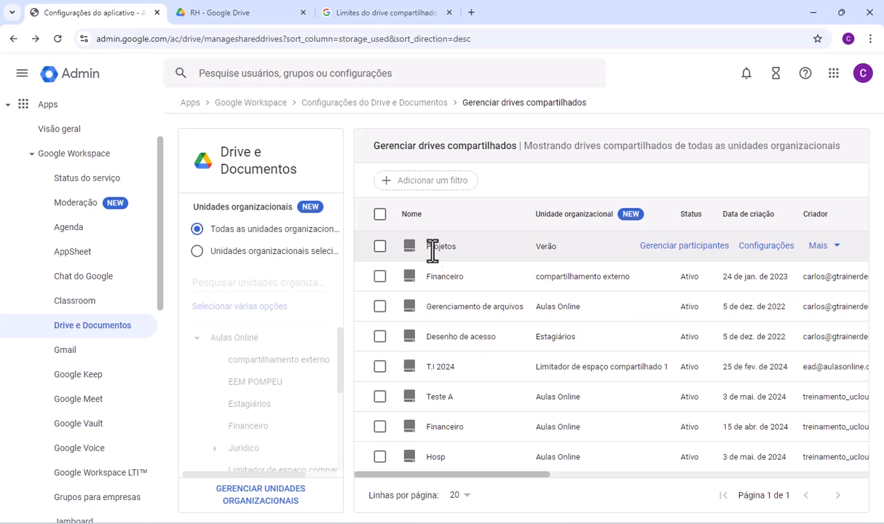
pyautogui.click(683, 247)
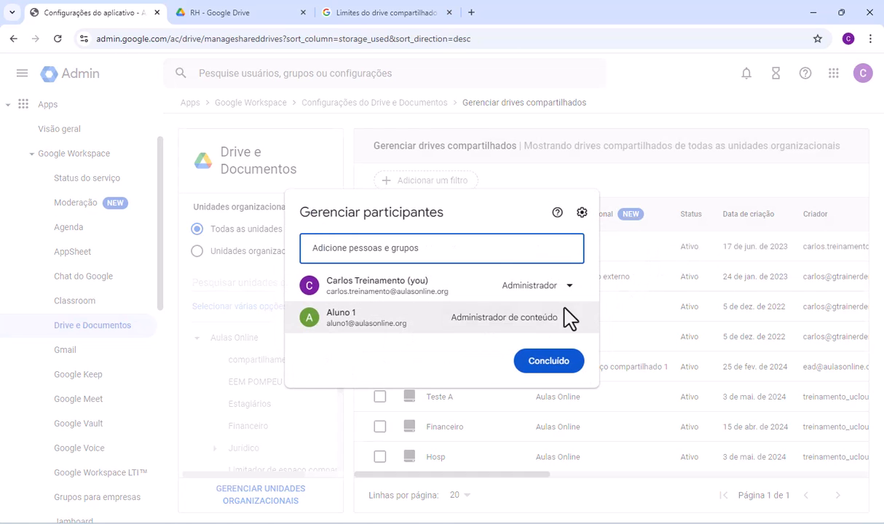
pyautogui.click(505, 324)
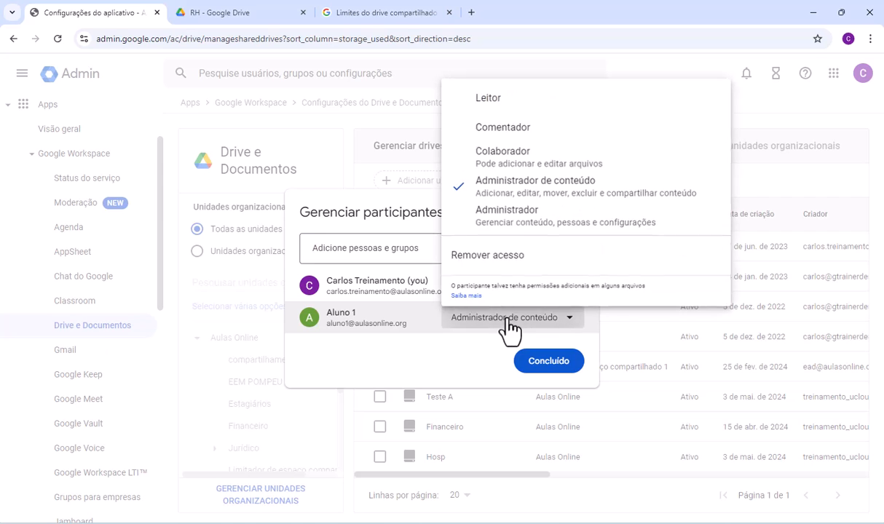
pyautogui.click(783, 210)
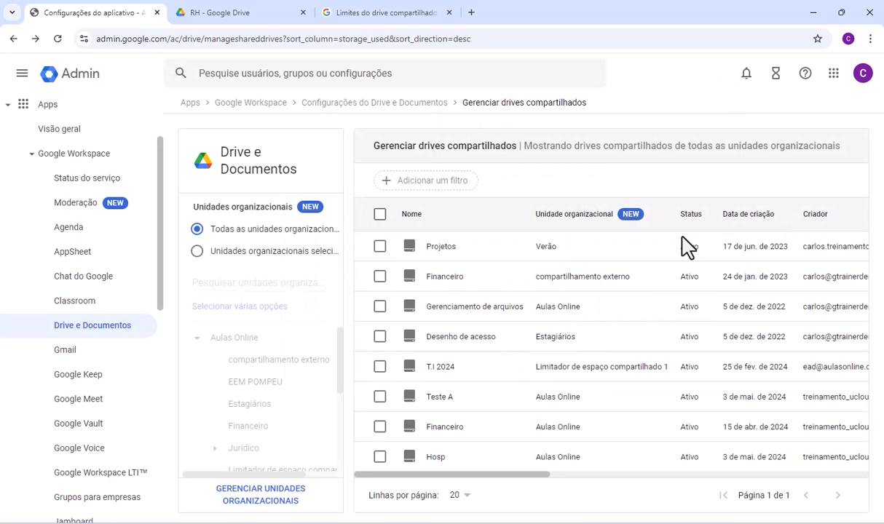
# - Switch the Projetos permission for administrators to modify the shared drive settings off and on again, and close its settings
pyautogui.click(768, 254)
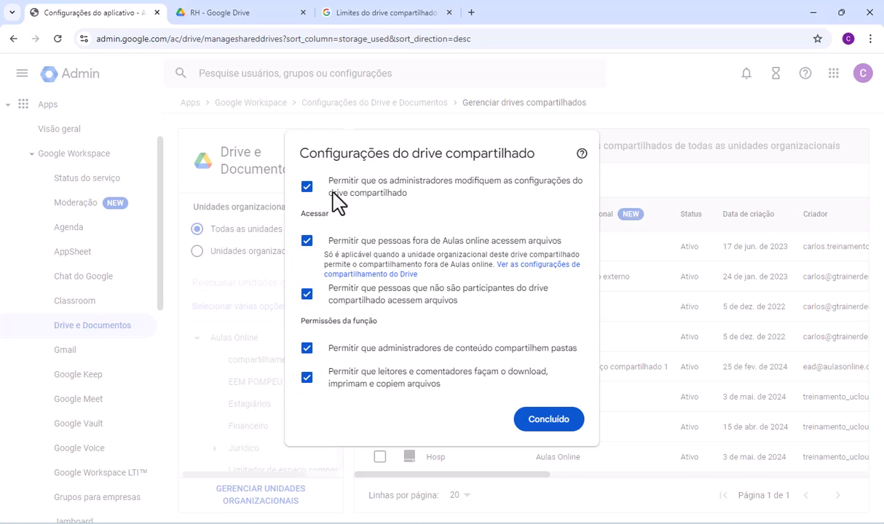
pyautogui.click(309, 191)
pyautogui.click(310, 194)
pyautogui.click(312, 195)
pyautogui.click(308, 189)
pyautogui.click(674, 191)
# - View the additional management actions for Projetos and open the Armazenamento page of the Admin console
pyautogui.click(833, 251)
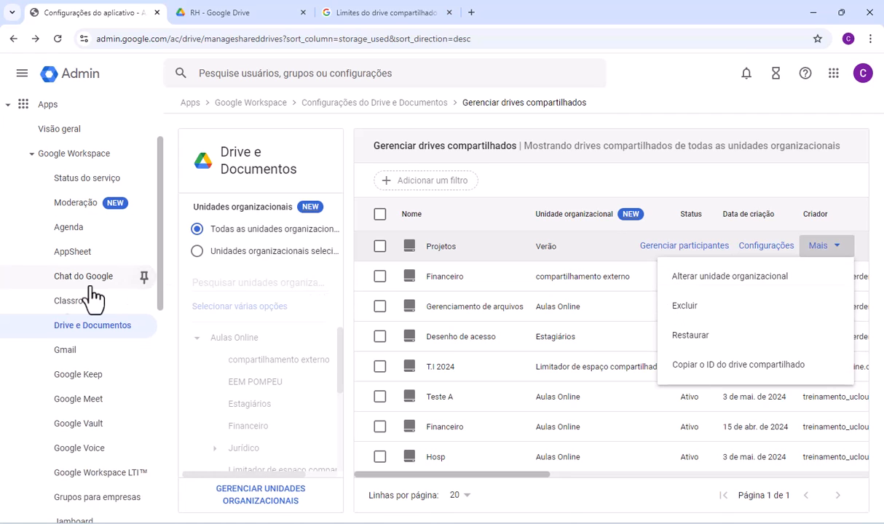
pyautogui.scroll(-7, 64, 351)
pyautogui.scroll(-1, 86, 392)
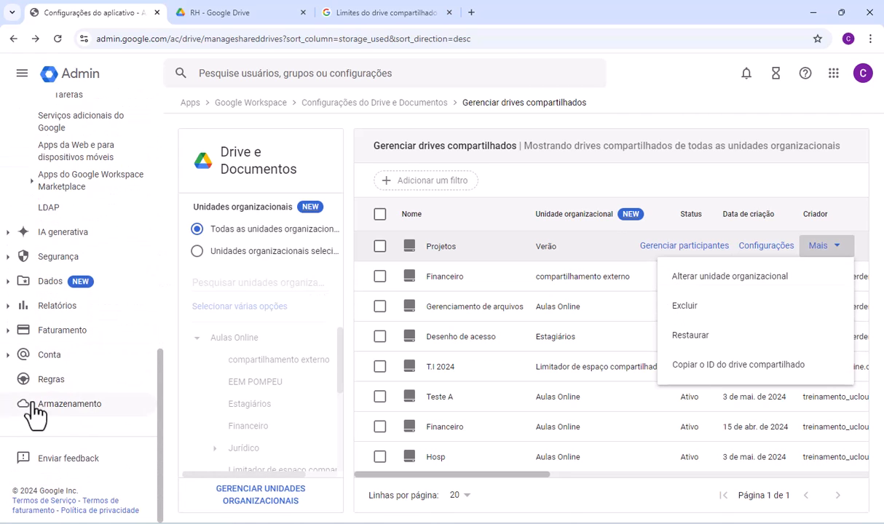
pyautogui.click(67, 408)
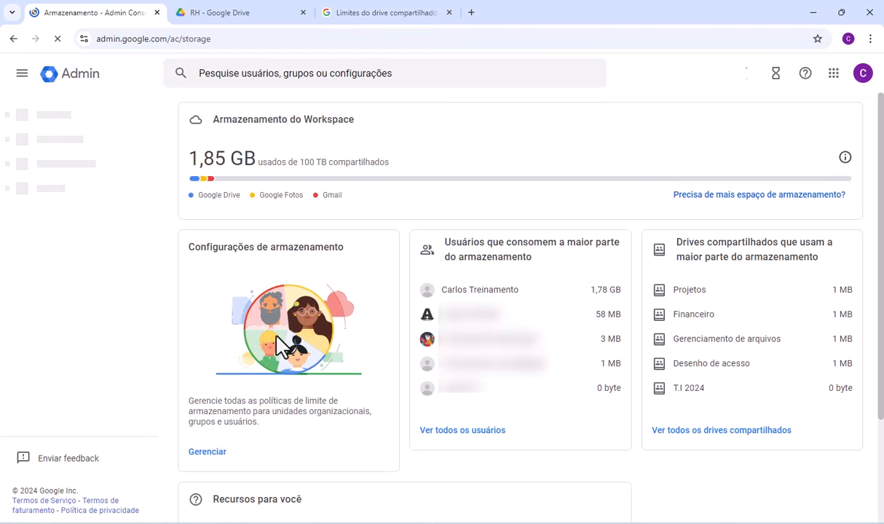
# - Highlight the shared Workspace storage total, then open the storage settings for the Retenção organizational unit
pyautogui.moveTo(299, 185); pyautogui.dragTo(393, 198)
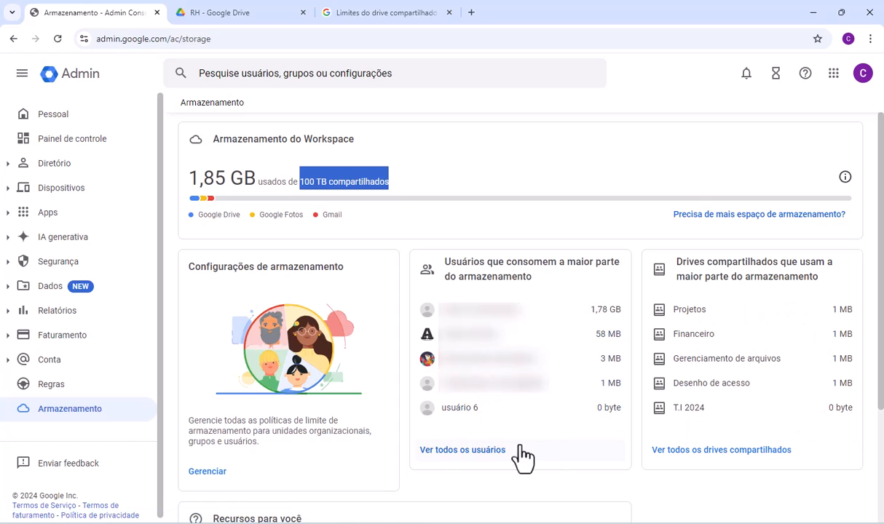
pyautogui.click(201, 472)
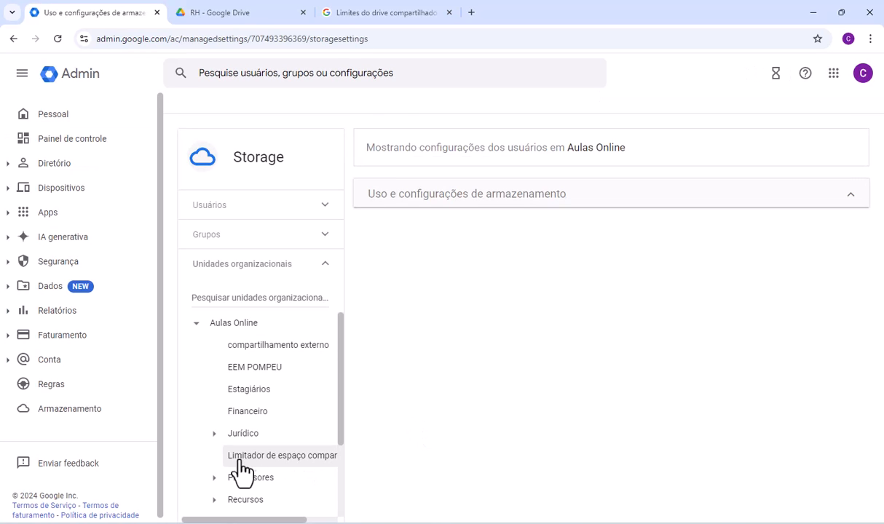
pyautogui.scroll(-3, 256, 434)
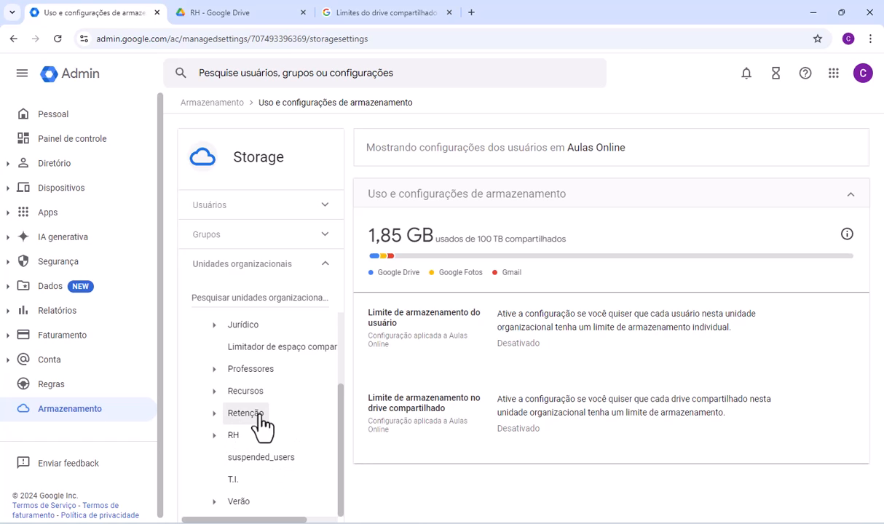
pyautogui.click(249, 419)
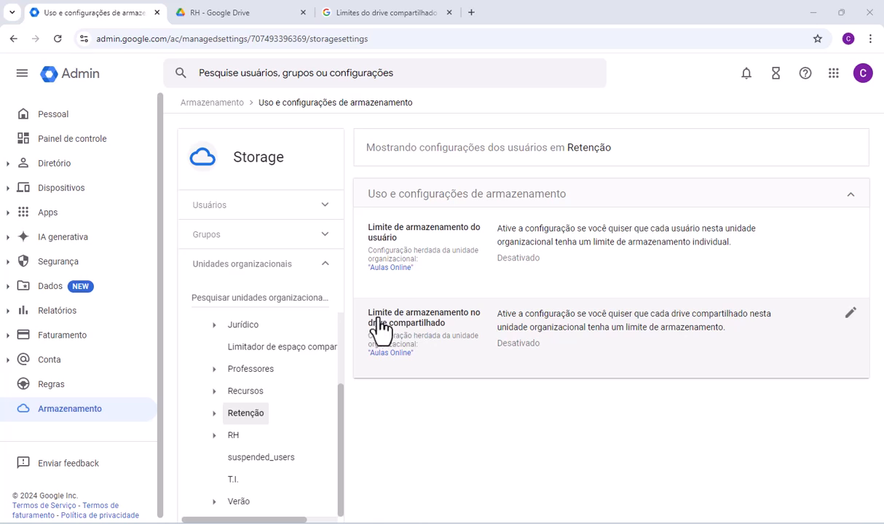
# - Enable the shared drive storage limit for Retenção, set it to 2 TB and override the inherited setting
pyautogui.click(422, 335)
pyautogui.click(505, 386)
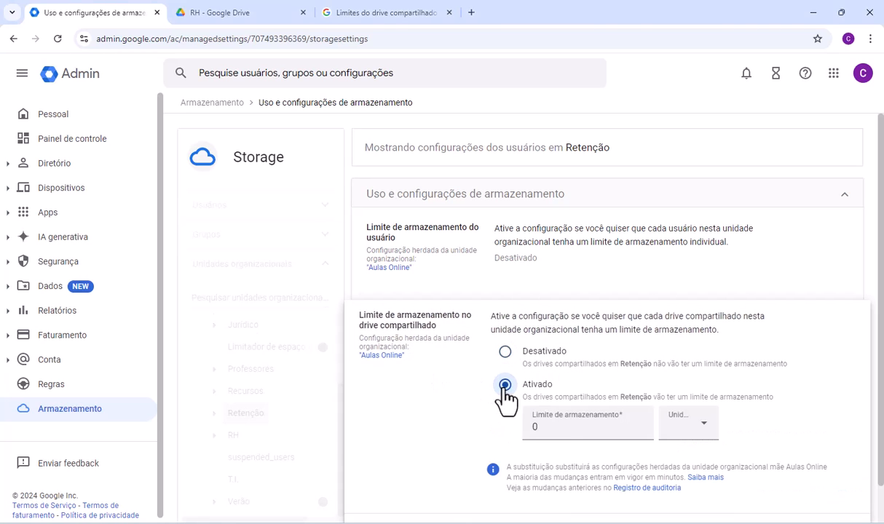
pyautogui.click(684, 429)
pyautogui.click(681, 388)
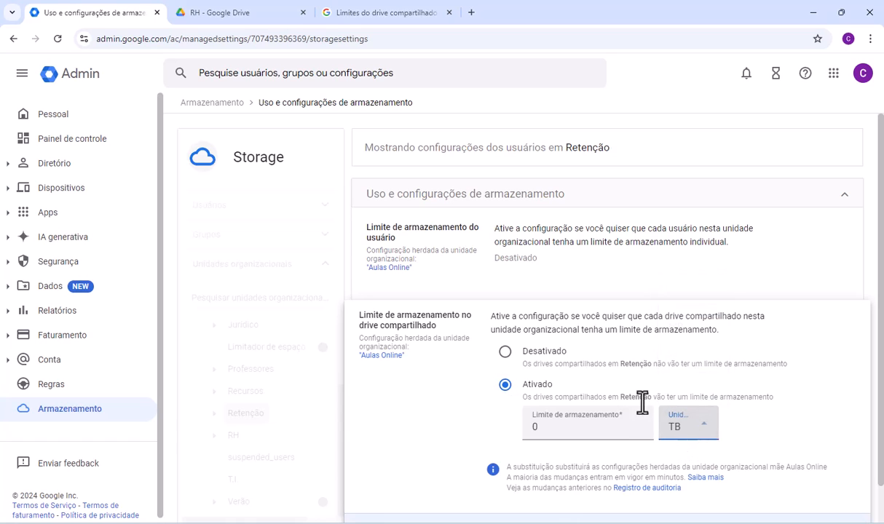
pyautogui.click(553, 430)
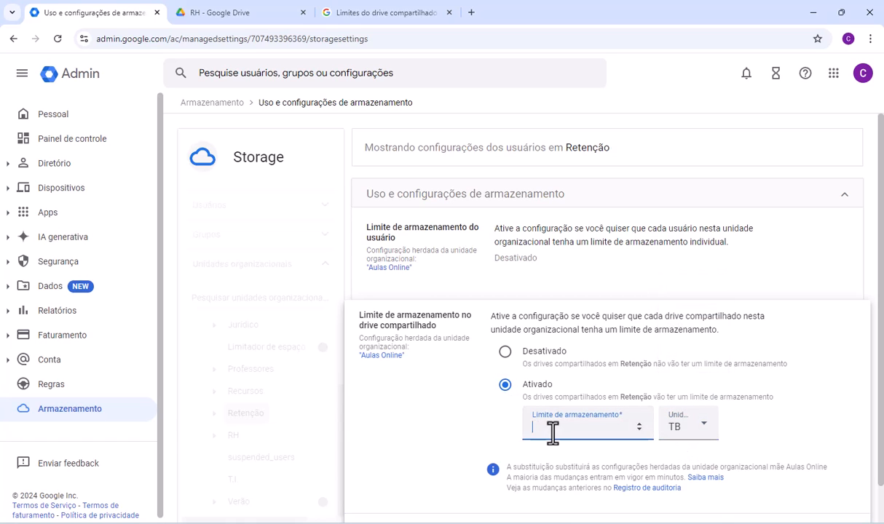
pyautogui.write('2')
pyautogui.press('BackSpace')
pyautogui.write('1')
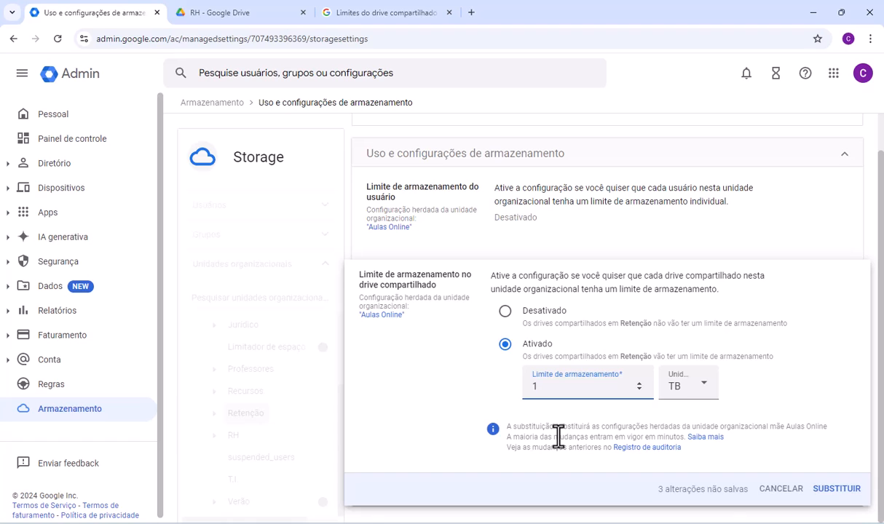
pyautogui.press('BackSpace')
pyautogui.write('2')
pyautogui.click(824, 489)
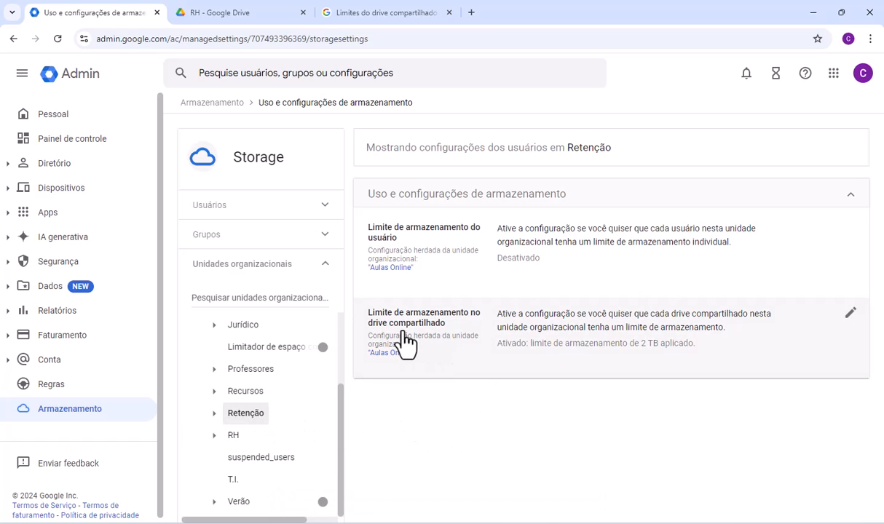
# - From the Armazenamento page's full list of shared drives, move Projetos to the Retenção organizational unit
pyautogui.click(90, 420)
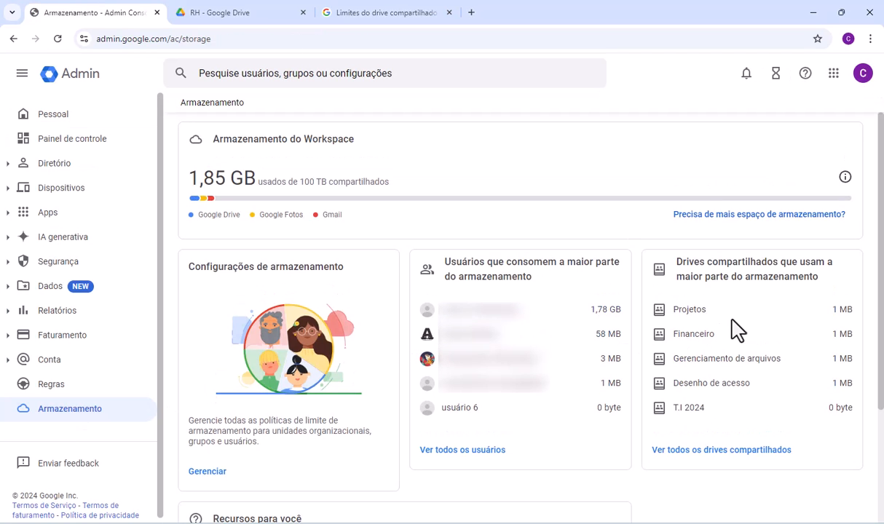
pyautogui.click(694, 456)
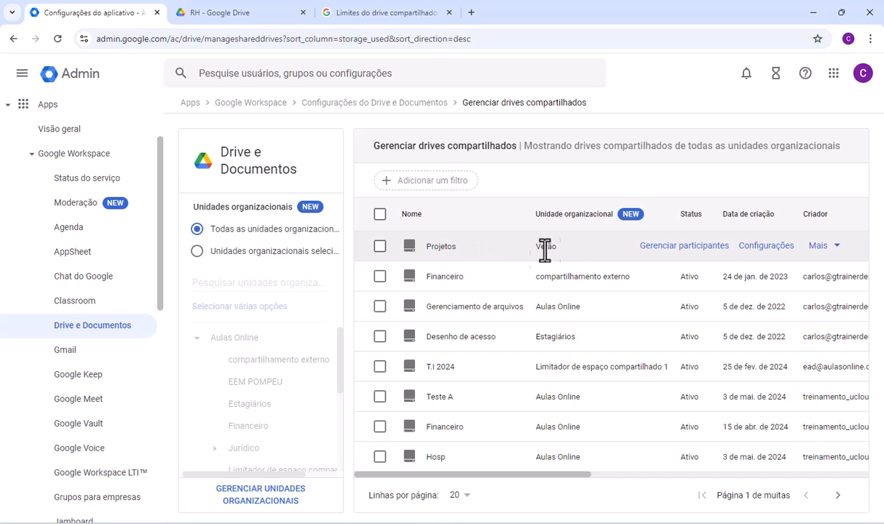
pyautogui.click(826, 249)
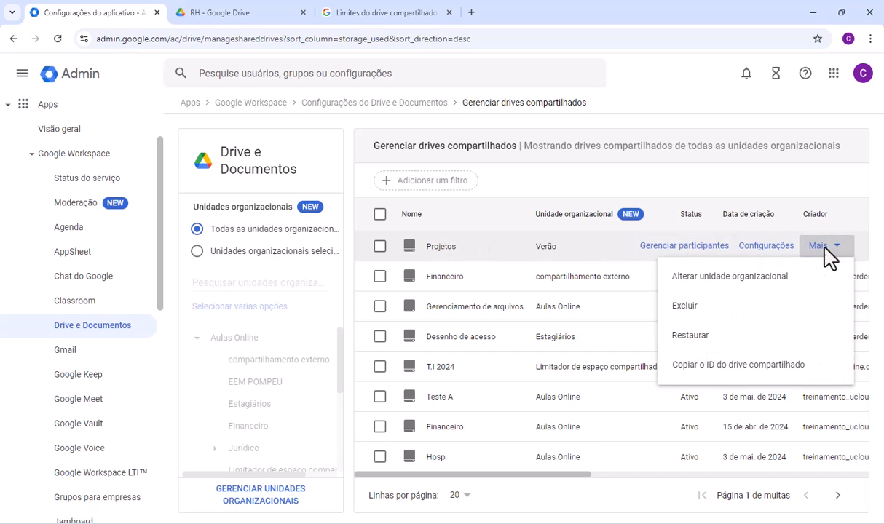
pyautogui.click(724, 280)
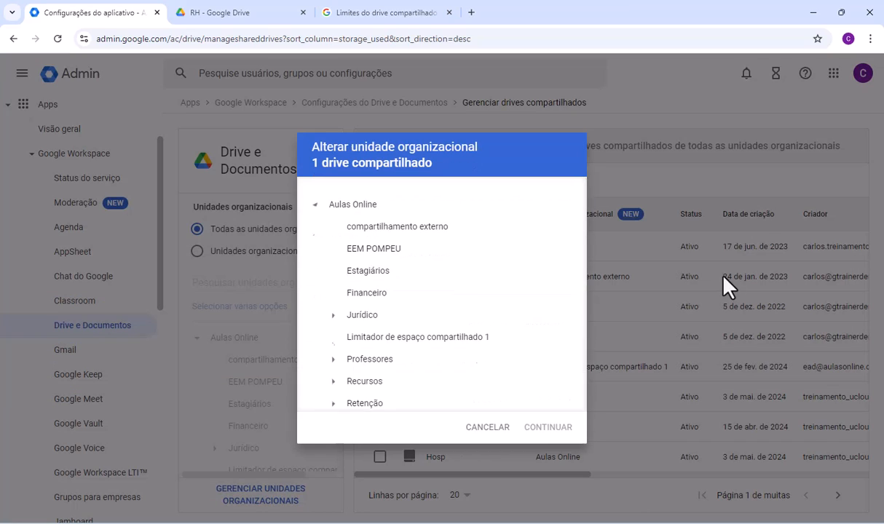
pyautogui.scroll(-1, 370, 369)
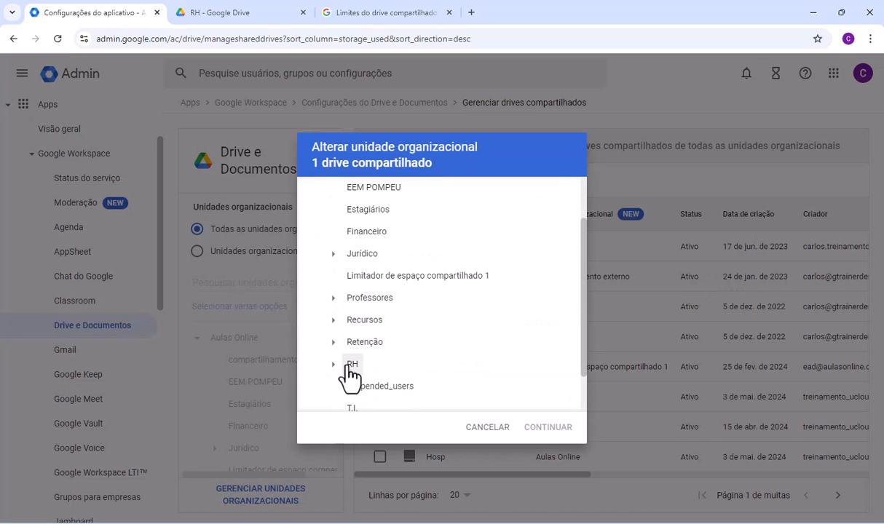
pyautogui.click(364, 344)
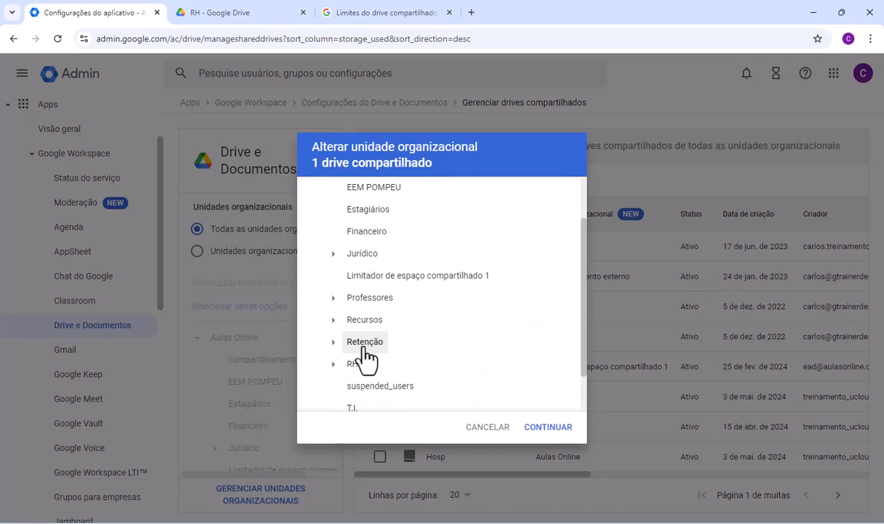
pyautogui.click(546, 429)
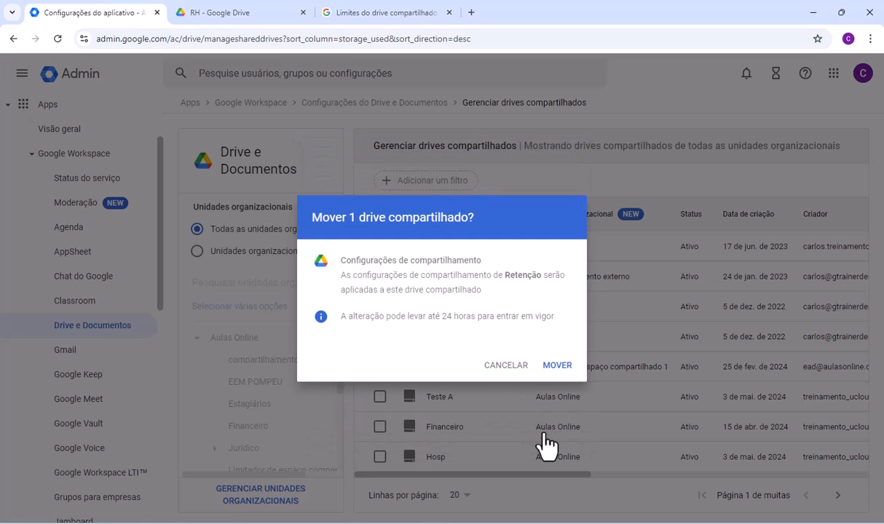
pyautogui.click(554, 367)
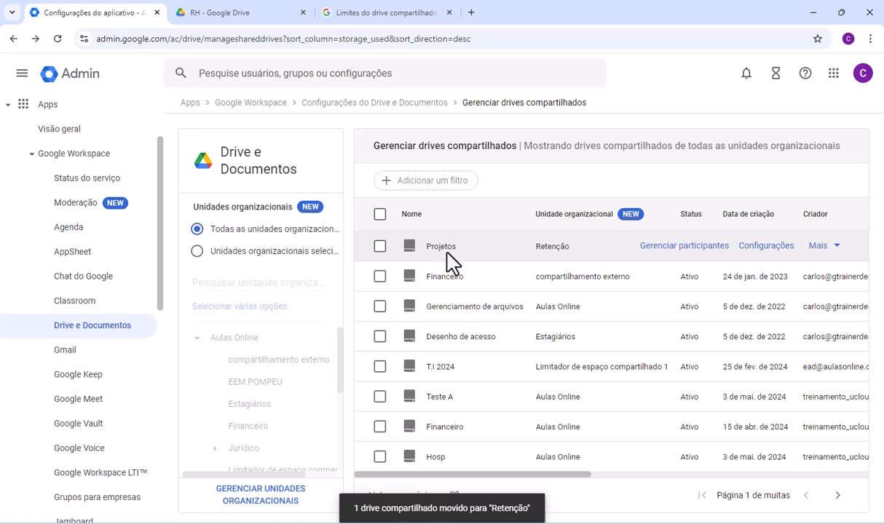
# - Check the storage limit of the Projetos shared drive before and after reloading the list
pyautogui.moveTo(554, 474); pyautogui.dragTo(815, 466)
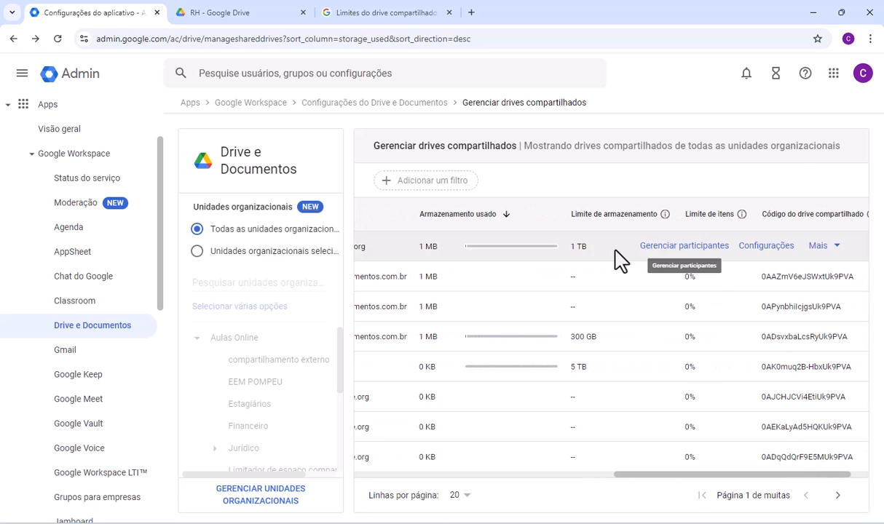
pyautogui.click(57, 38)
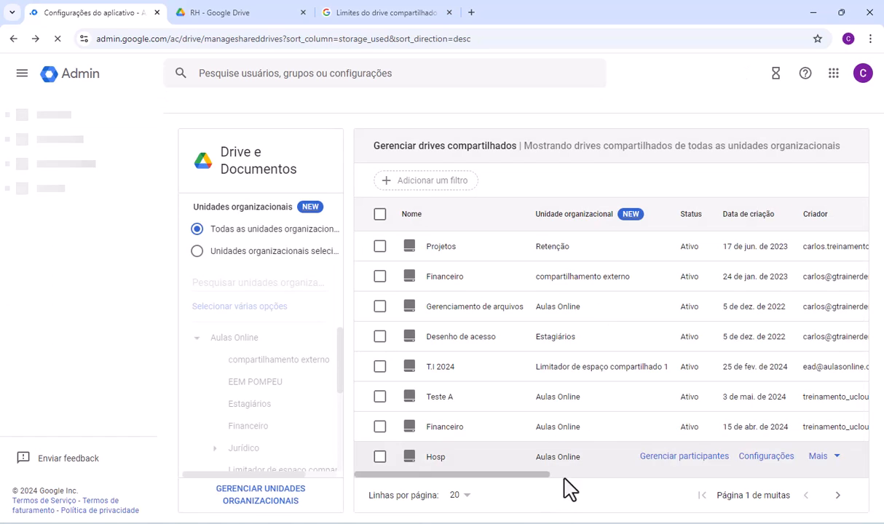
pyautogui.moveTo(513, 475); pyautogui.dragTo(742, 494)
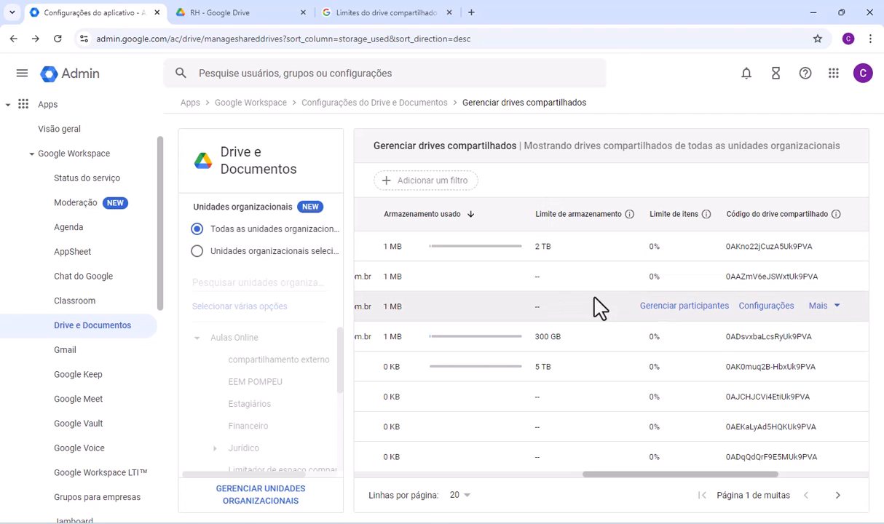
# - Read the explanation of Limite de itens and compare it with the item limit in the help article, returning to the shared drives list
pyautogui.moveTo(649, 481); pyautogui.dragTo(692, 486)
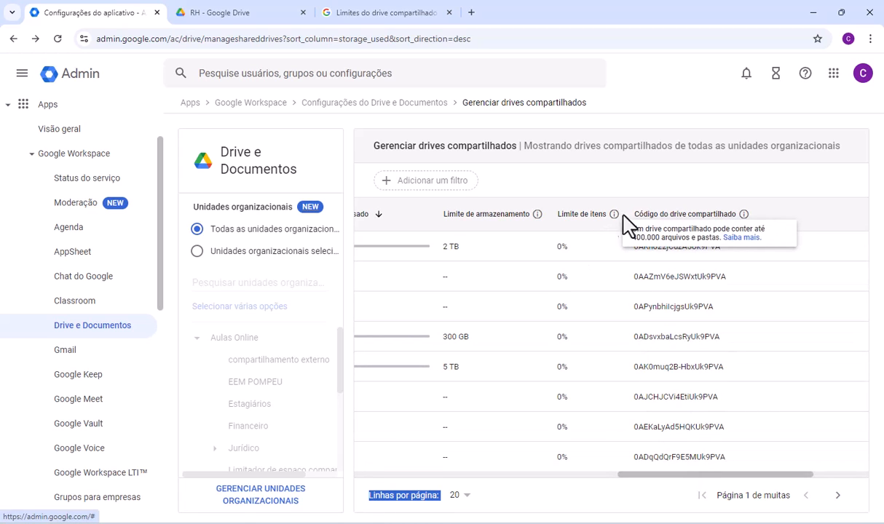
pyautogui.moveTo(616, 220)
pyautogui.click(361, 14)
pyautogui.moveTo(335, 343); pyautogui.dragTo(406, 345)
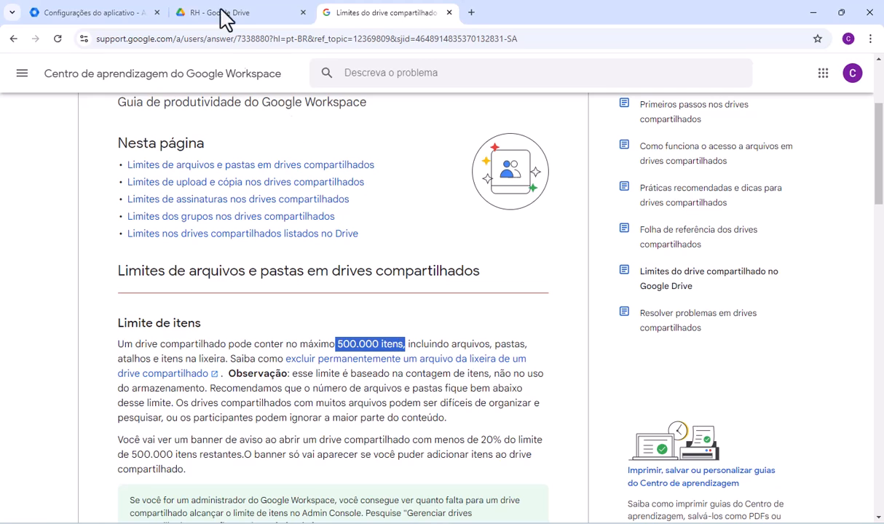
pyautogui.click(94, 12)
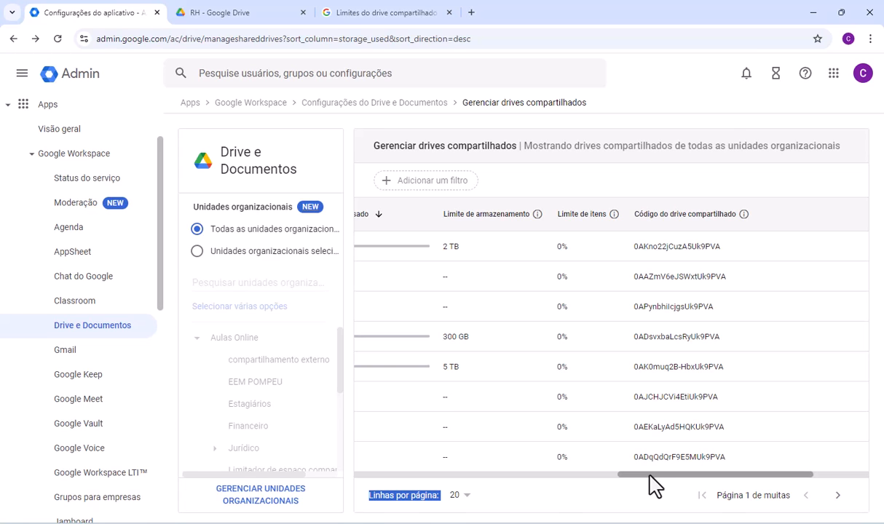
pyautogui.moveTo(651, 477); pyautogui.dragTo(330, 467)
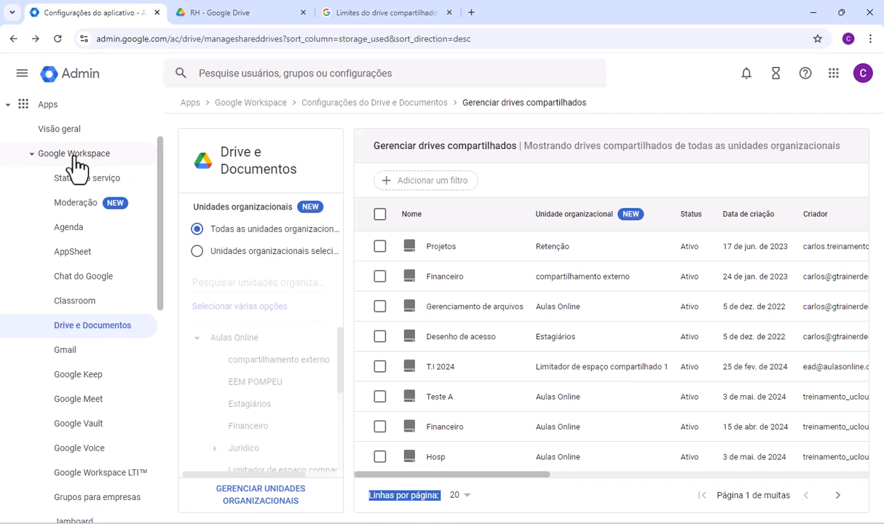
# - Go to the Drive e Documentos settings and open the Gerenciar drives compartilhados list from there
pyautogui.click(93, 330)
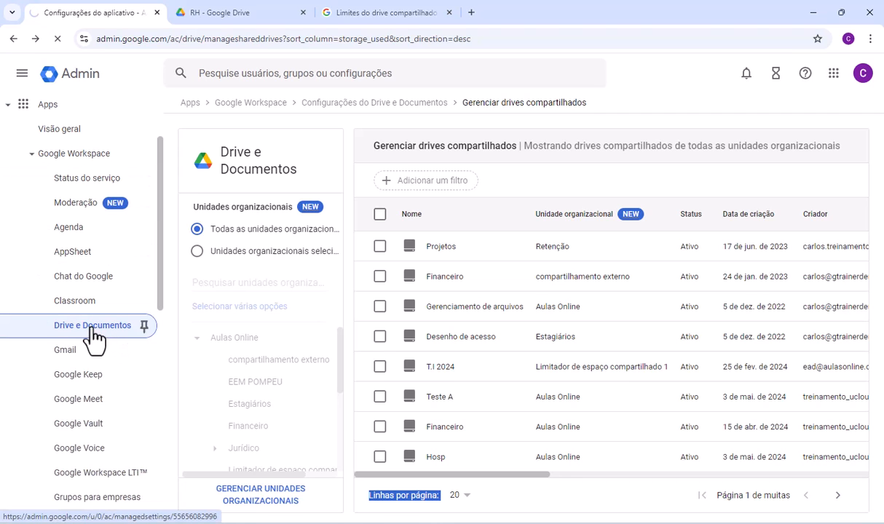
pyautogui.scroll(-2, 502, 397)
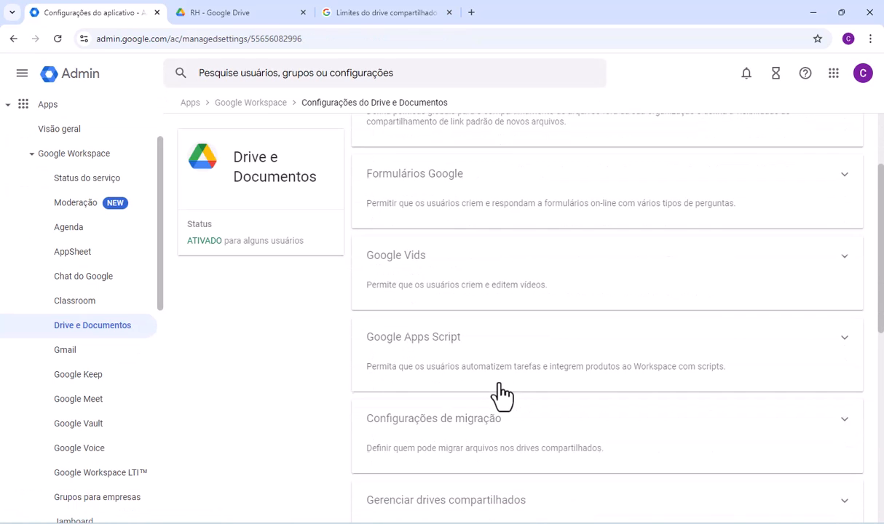
pyautogui.scroll(-2, 502, 396)
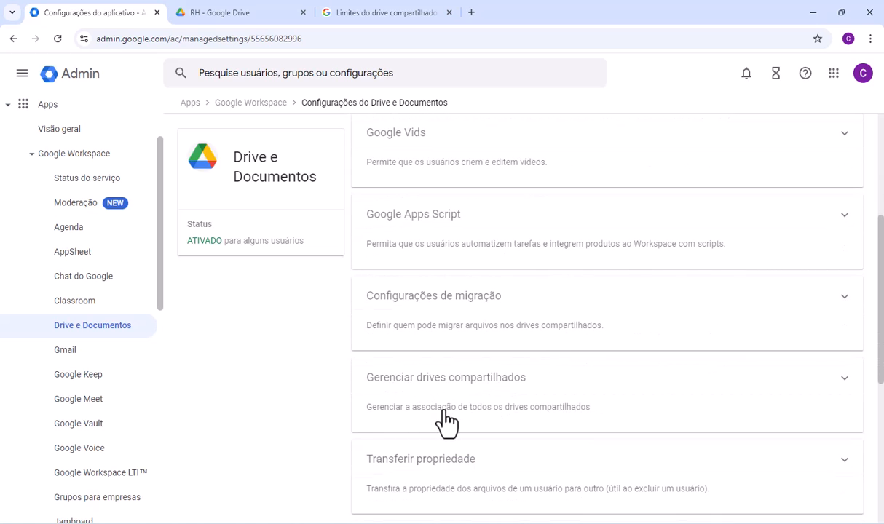
pyautogui.click(447, 419)
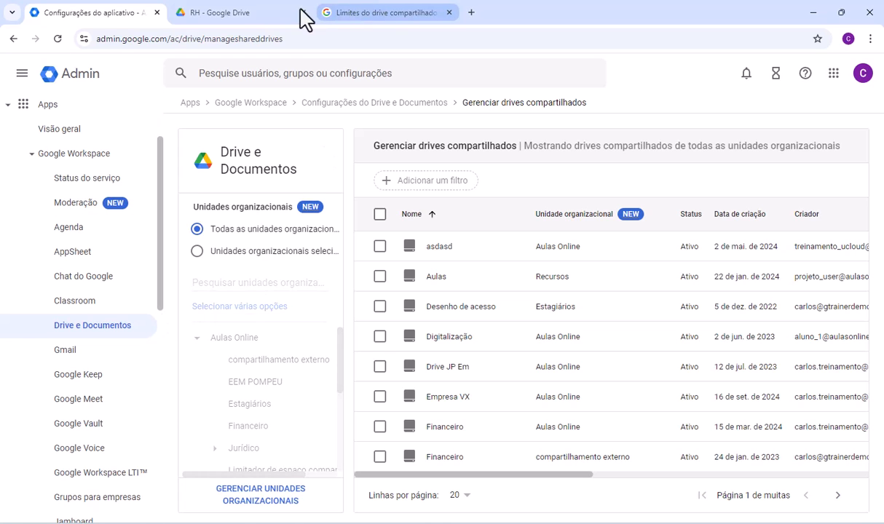
# - Switch to Google Drive and return from the RH shared drive to the Drives compartilhados overview
pyautogui.click(259, 14)
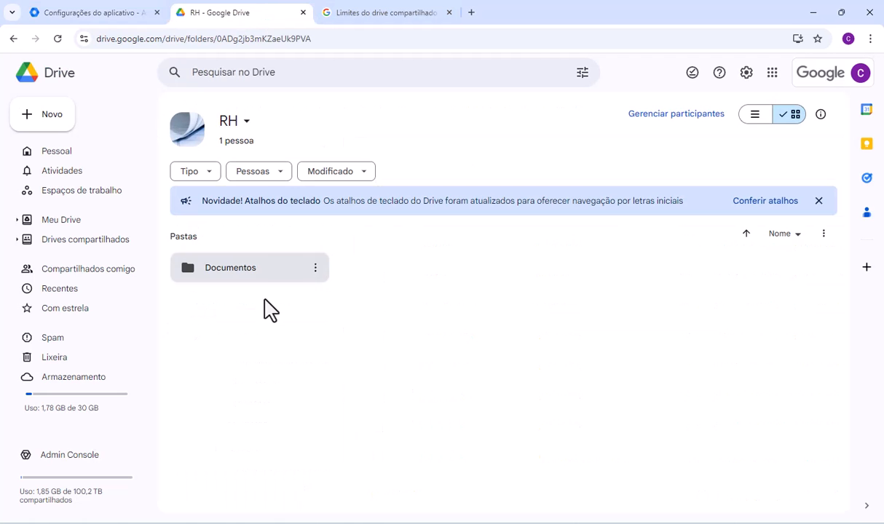
pyautogui.click(69, 245)
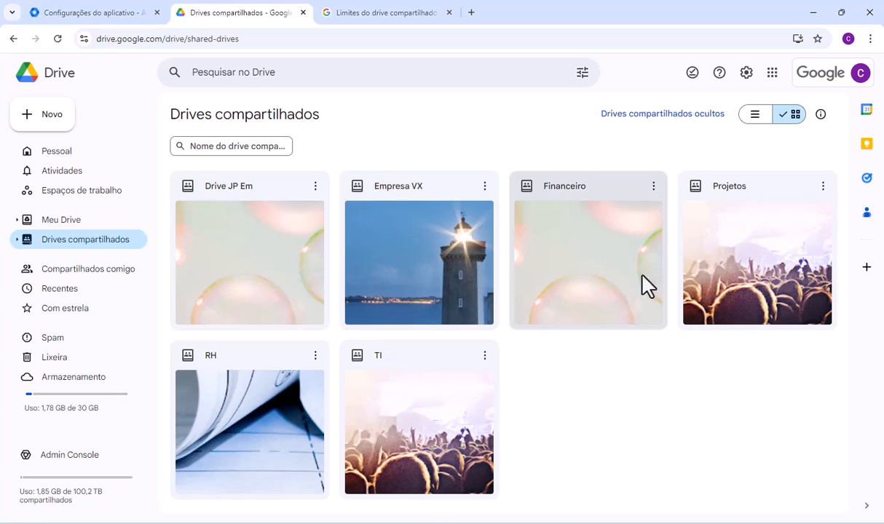